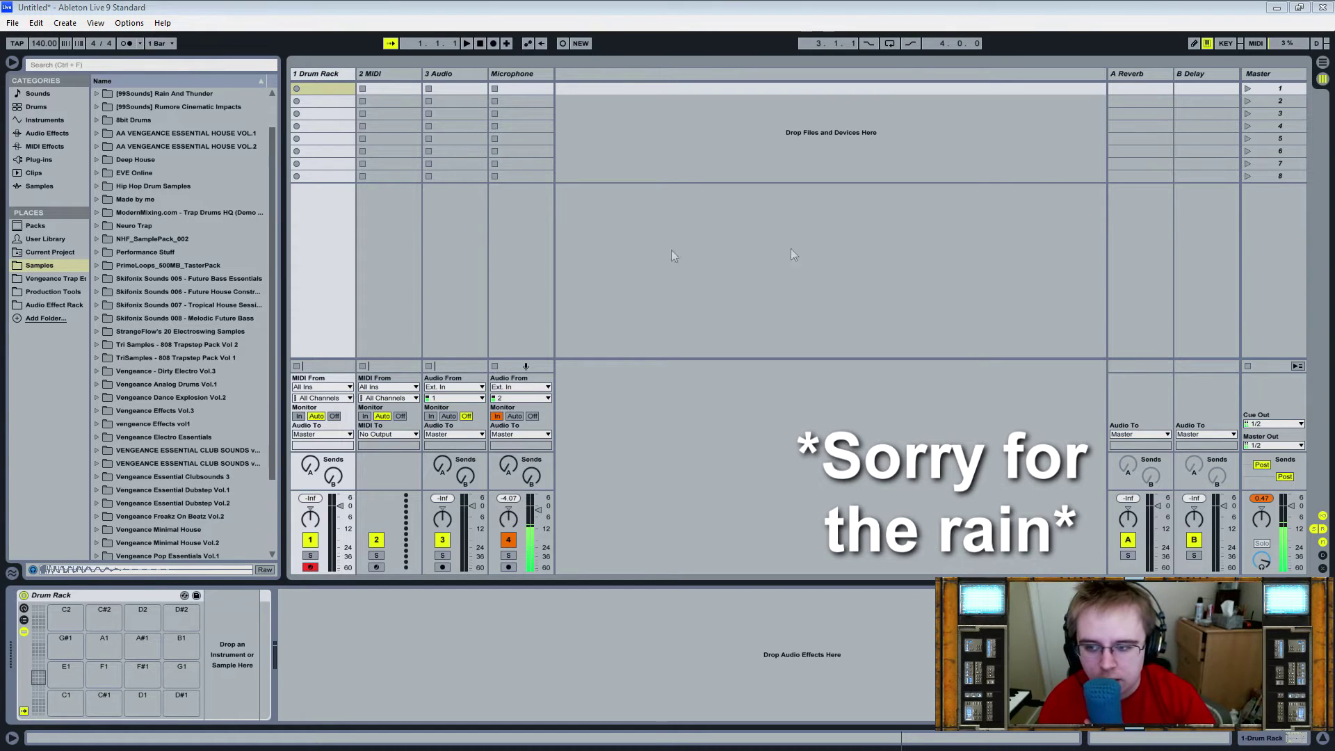
Turn off the Follow option so the view stops tracking the playback position
{"action": "left_click", "coordinate": [672, 182]}
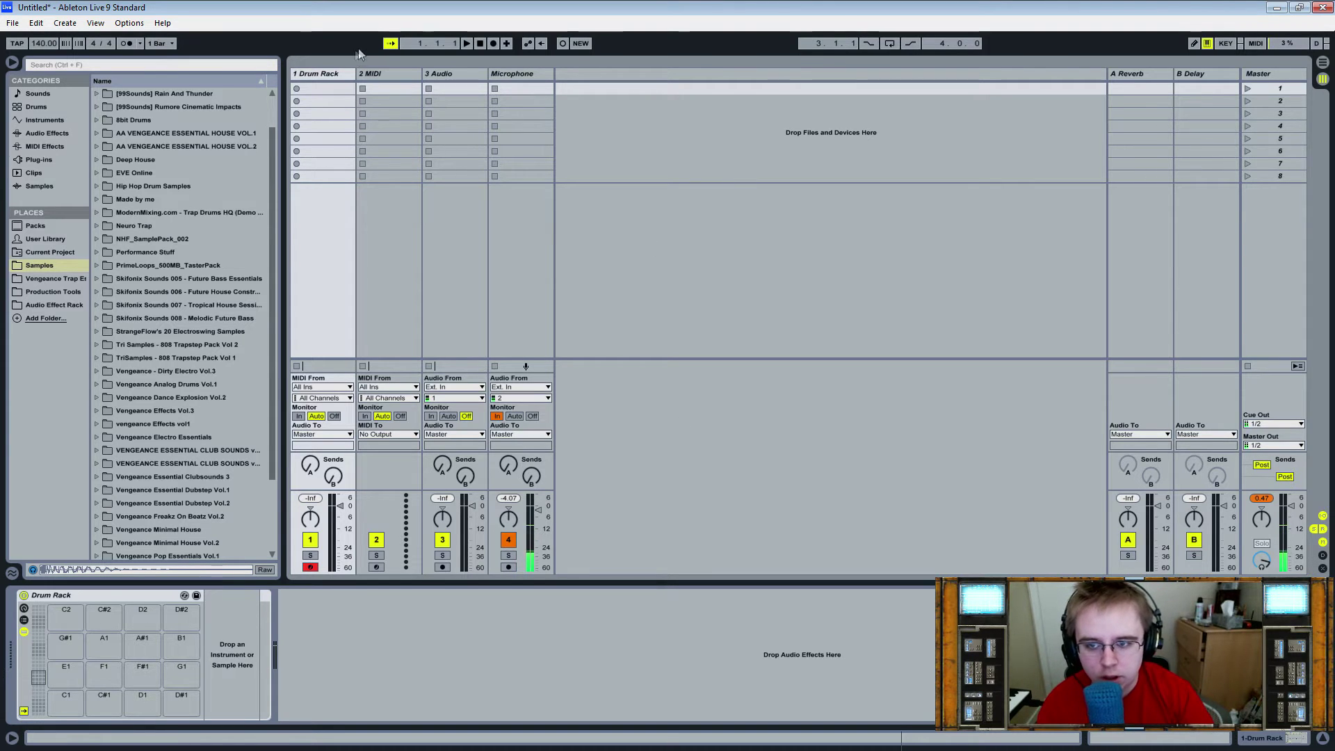
{"action": "left_click", "coordinate": [392, 44]}
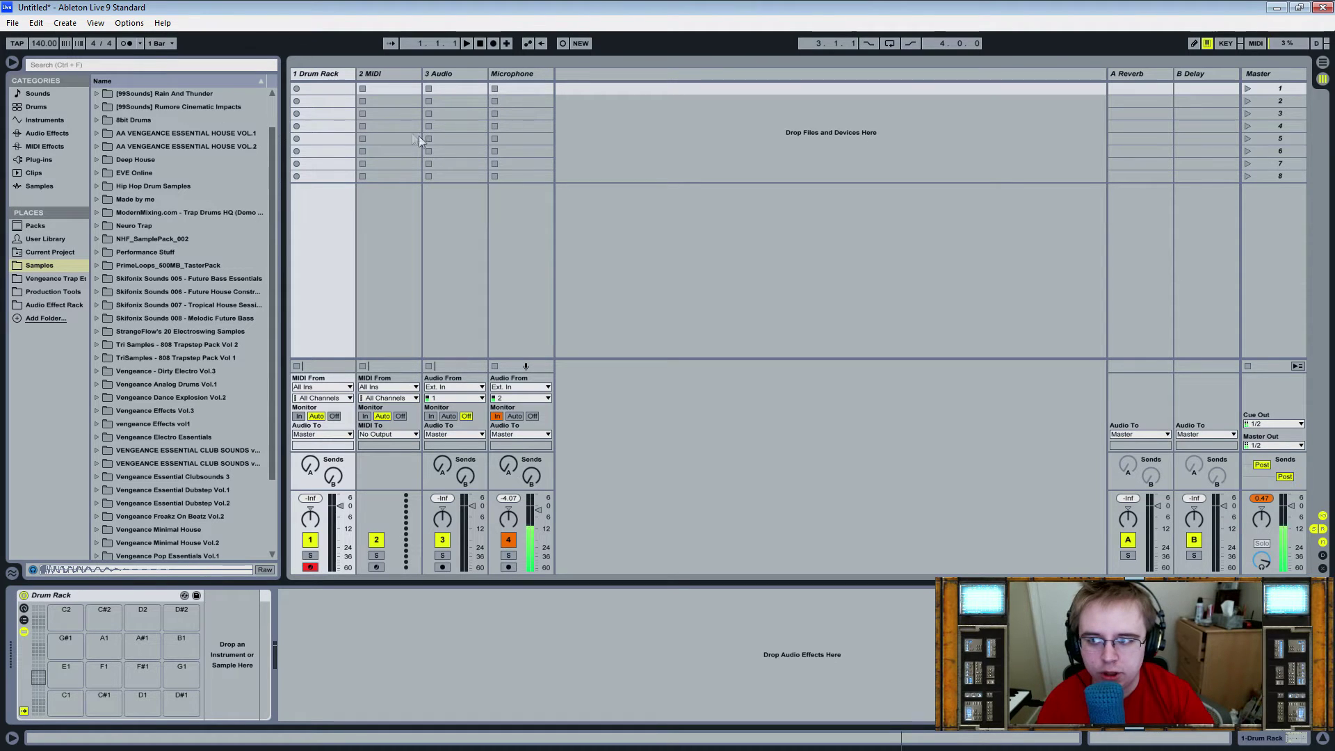
{"action": "left_click", "coordinate": [12, 23]}
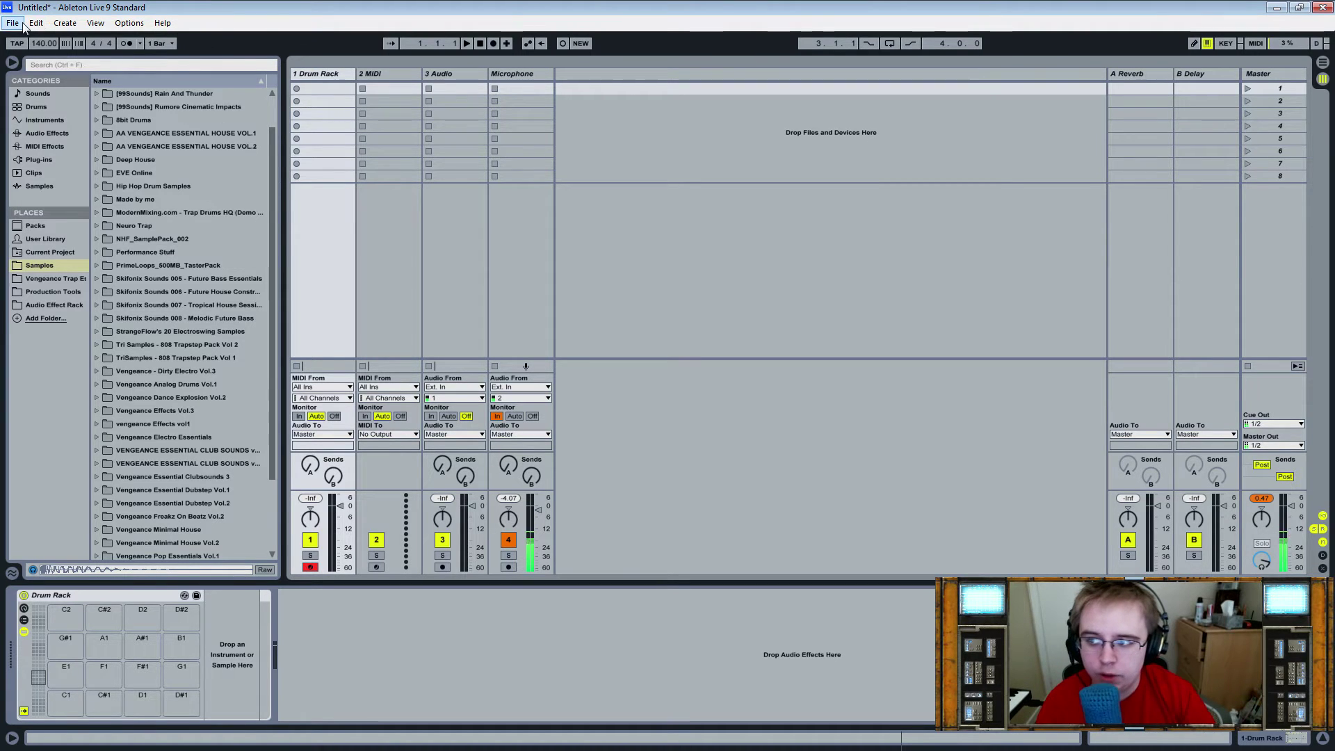
{"action": "left_click", "coordinate": [690, 177]}
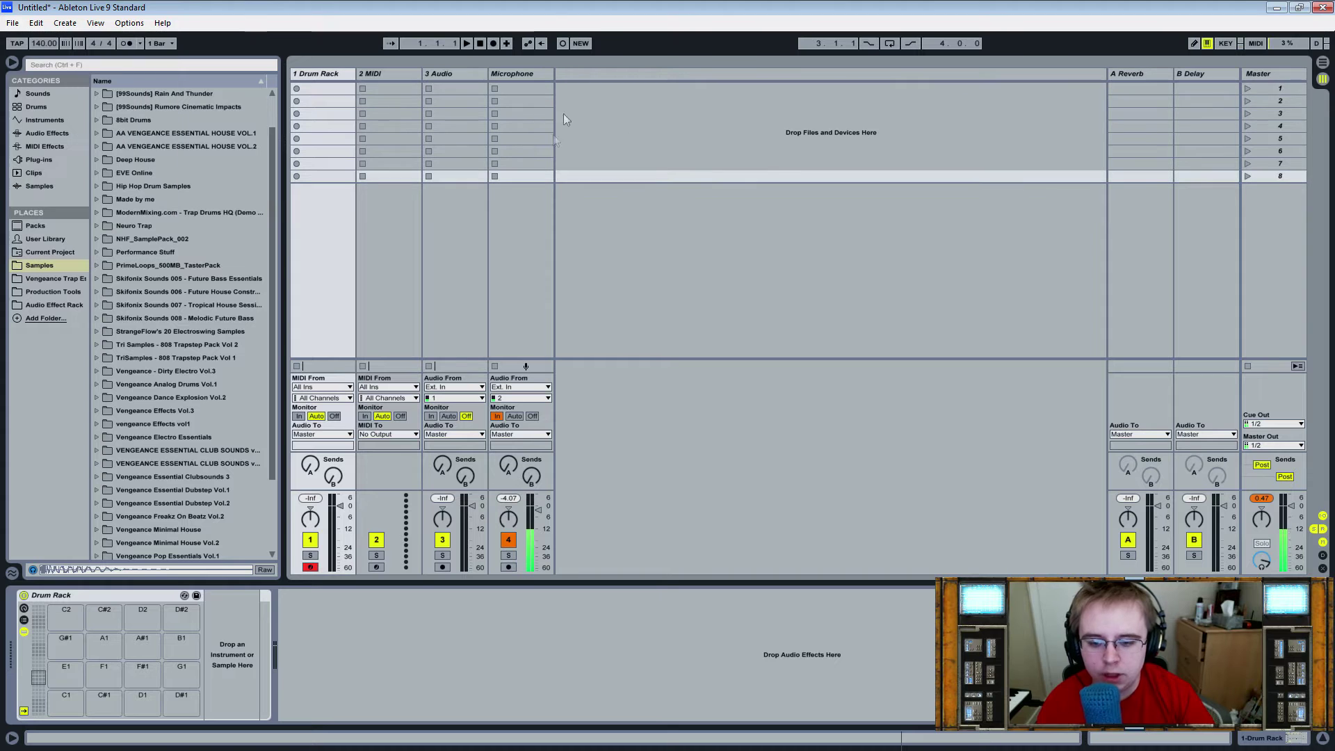
Delete the Drum Rack track and add a new empty MIDI track directly before the audio track
{"action": "left_click", "coordinate": [315, 75]}
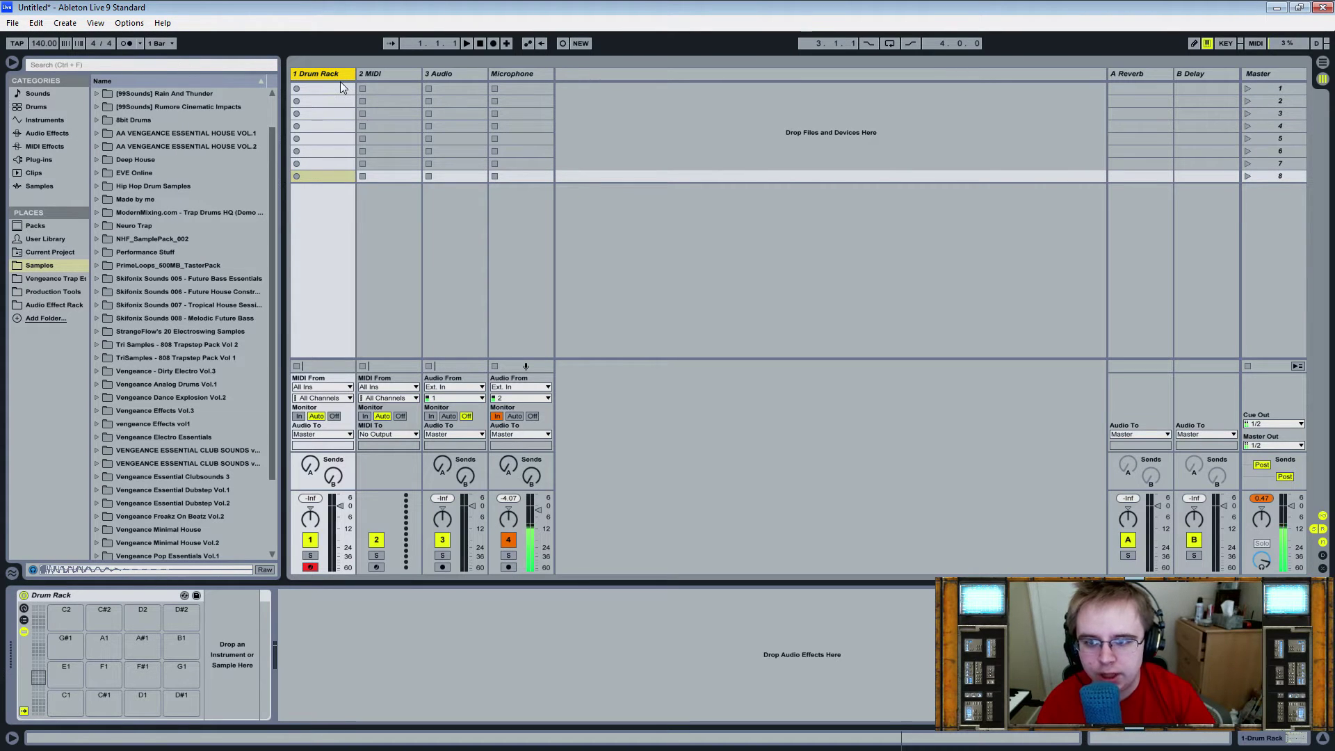
{"action": "key", "text": "Delete"}
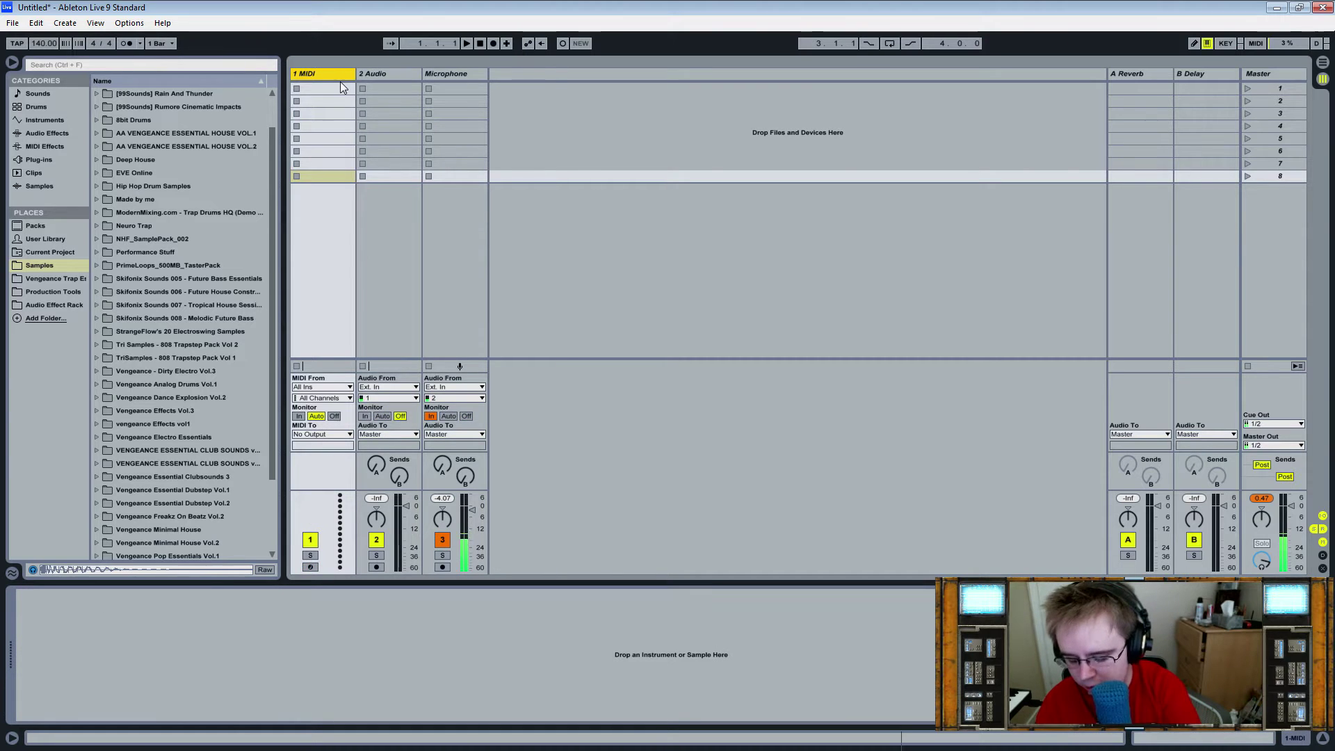
{"action": "key", "text": "ctrl+t"}
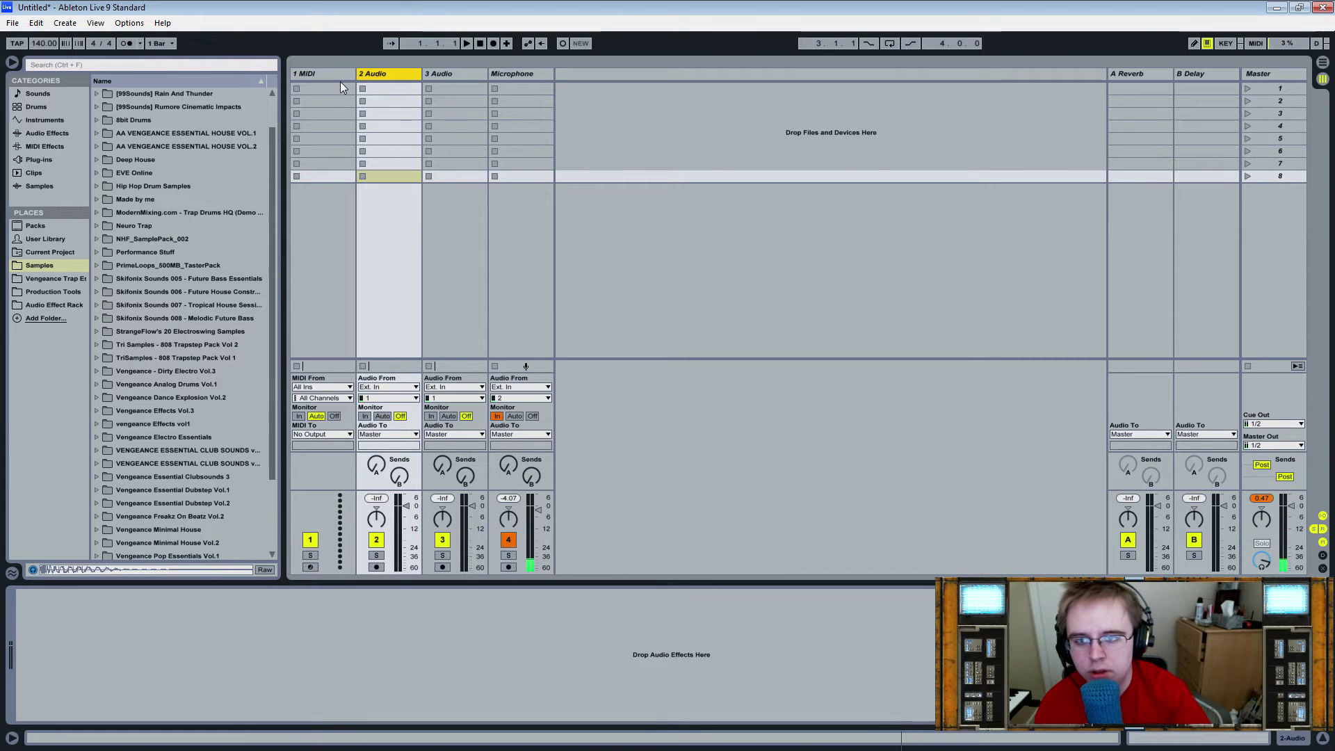
{"action": "key", "text": "ctrl+z"}
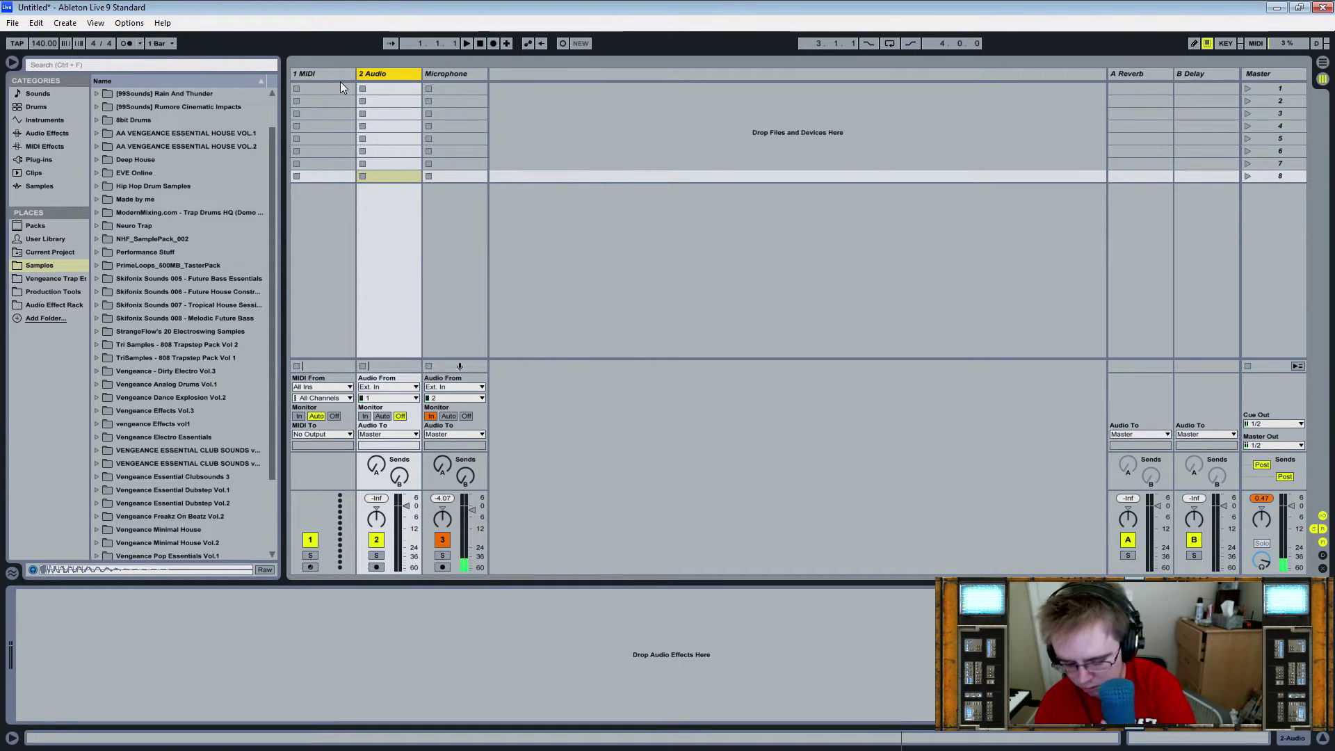
{"action": "key", "text": "ctrl+shift+t"}
{"action": "left_click_drag", "start_coordinate": [464, 73], "coordinate": [379, 77]}
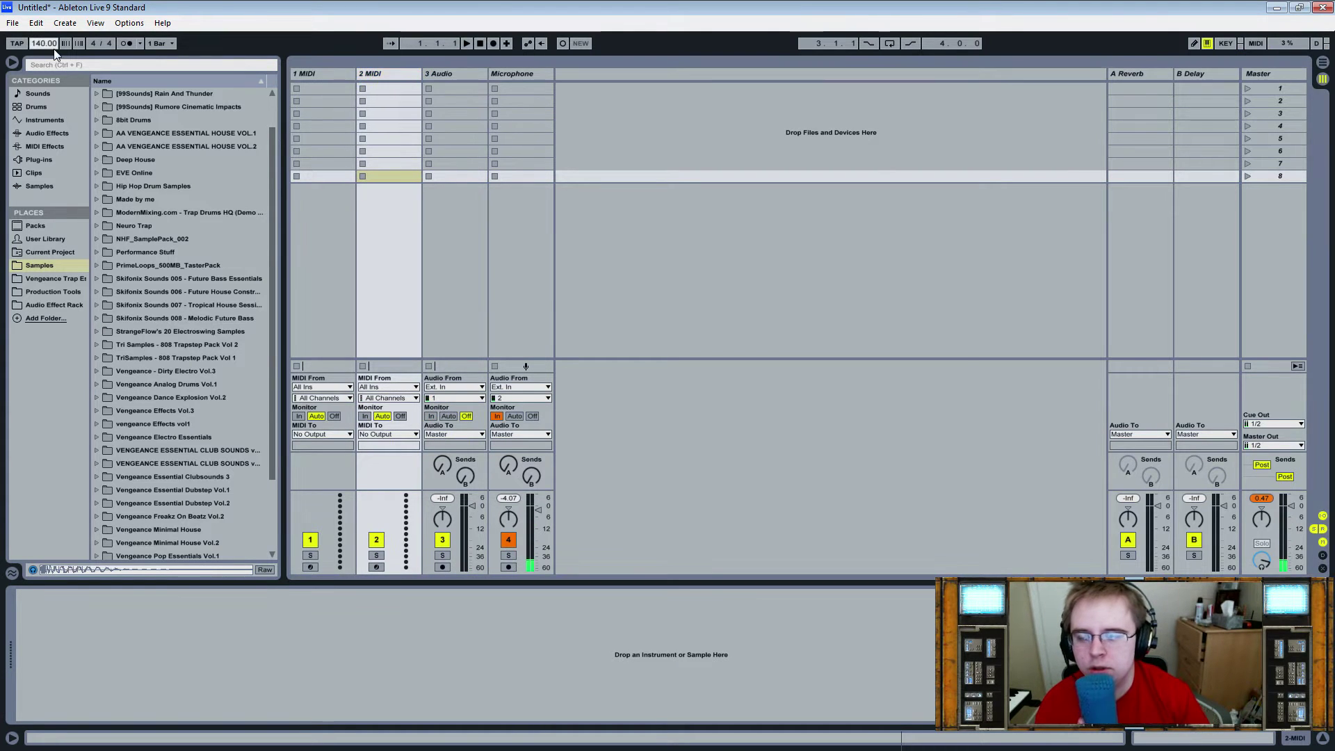
Set the song tempo to 140 BPM
{"action": "left_click", "coordinate": [466, 231]}
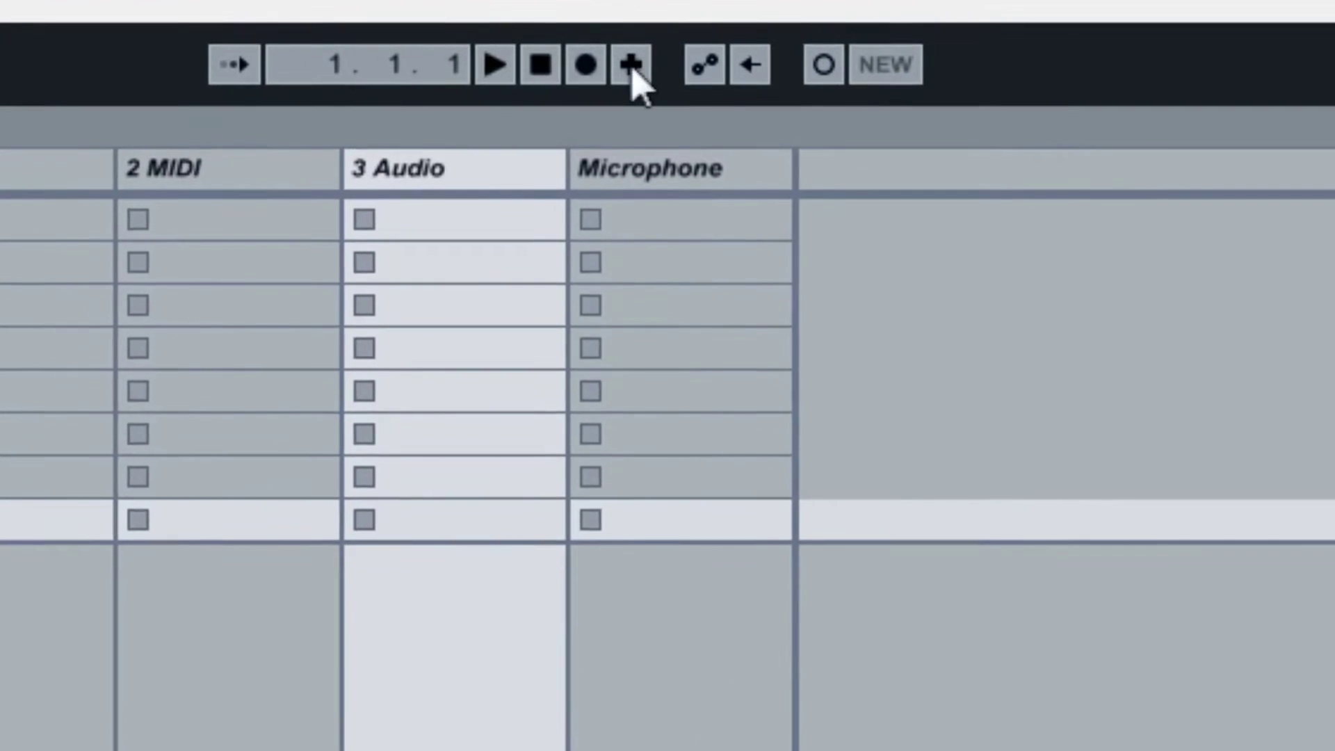
{"action": "left_click", "coordinate": [484, 70]}
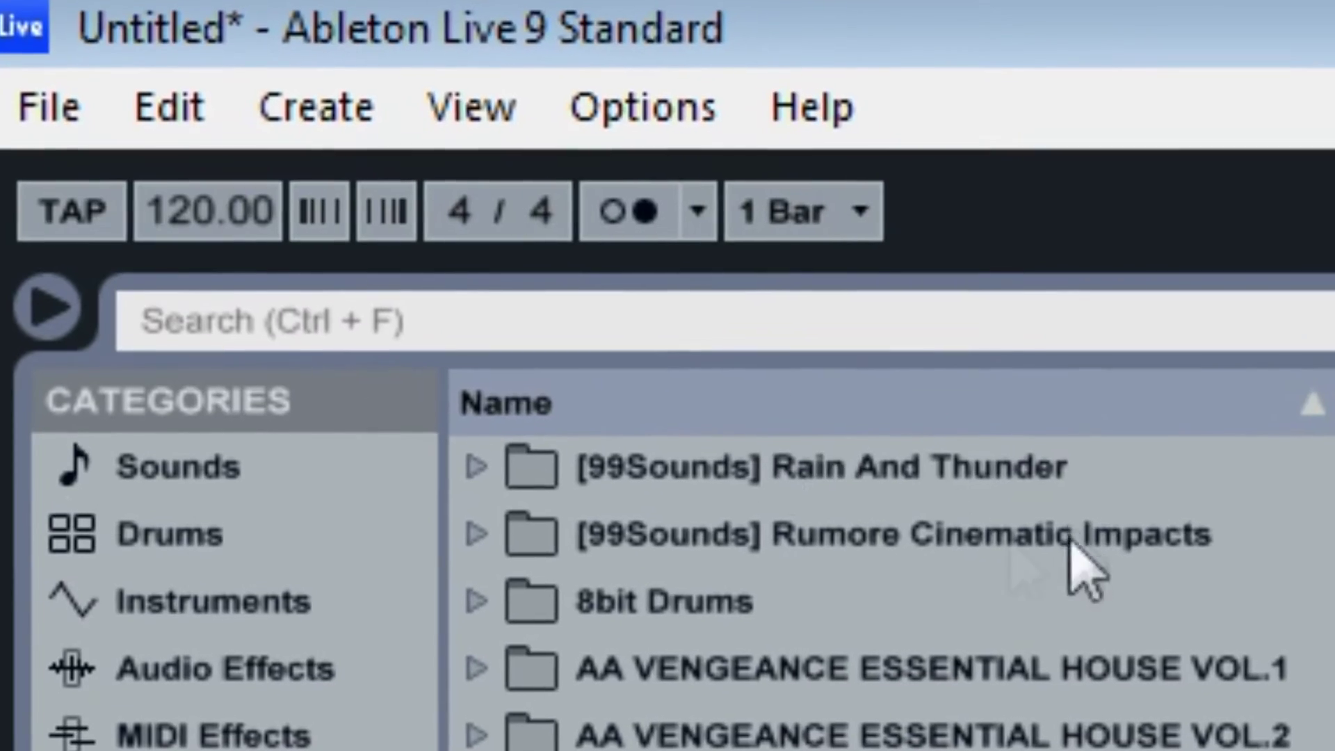
{"action": "left_click", "coordinate": [259, 210]}
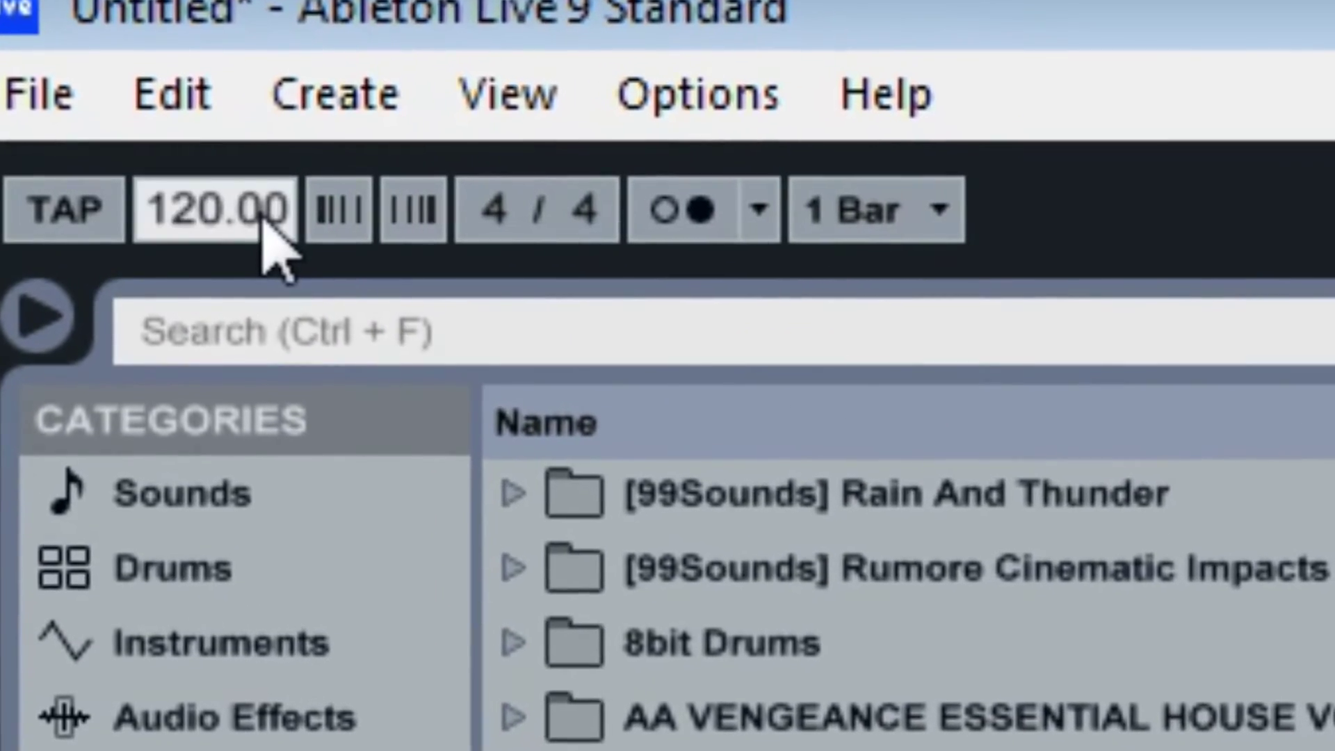
{"action": "type", "text": "140"}
{"action": "key", "text": "Return"}
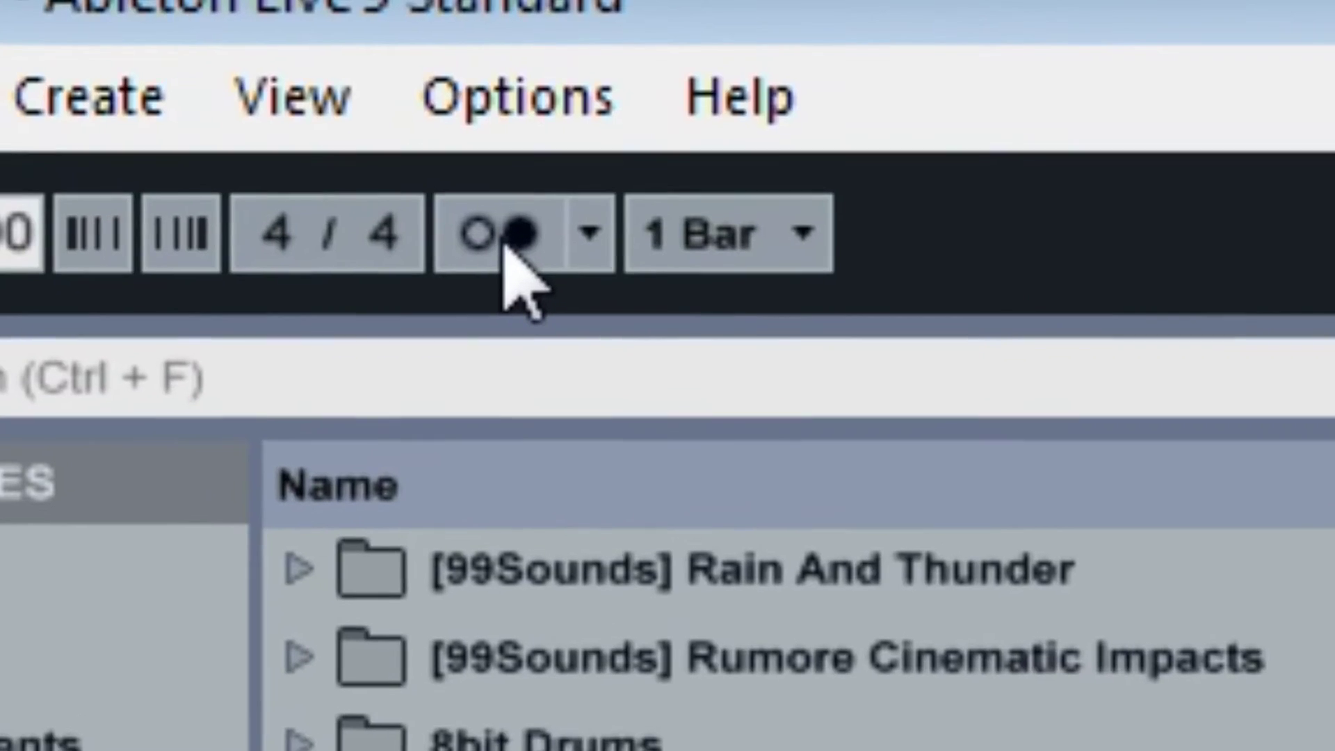
Enable the metronome and play the empty set for a few bars to hear its click
{"action": "left_click", "coordinate": [349, 157]}
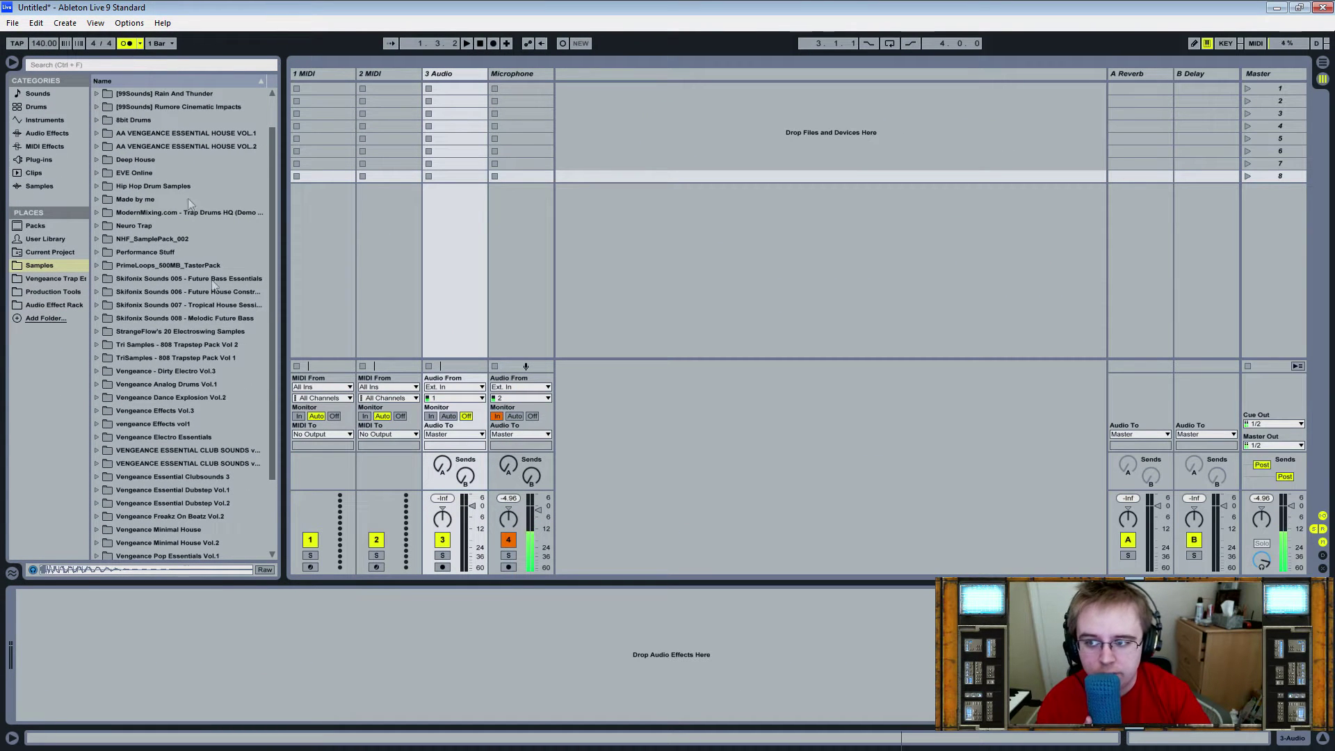
{"action": "left_click", "coordinate": [541, 510]}
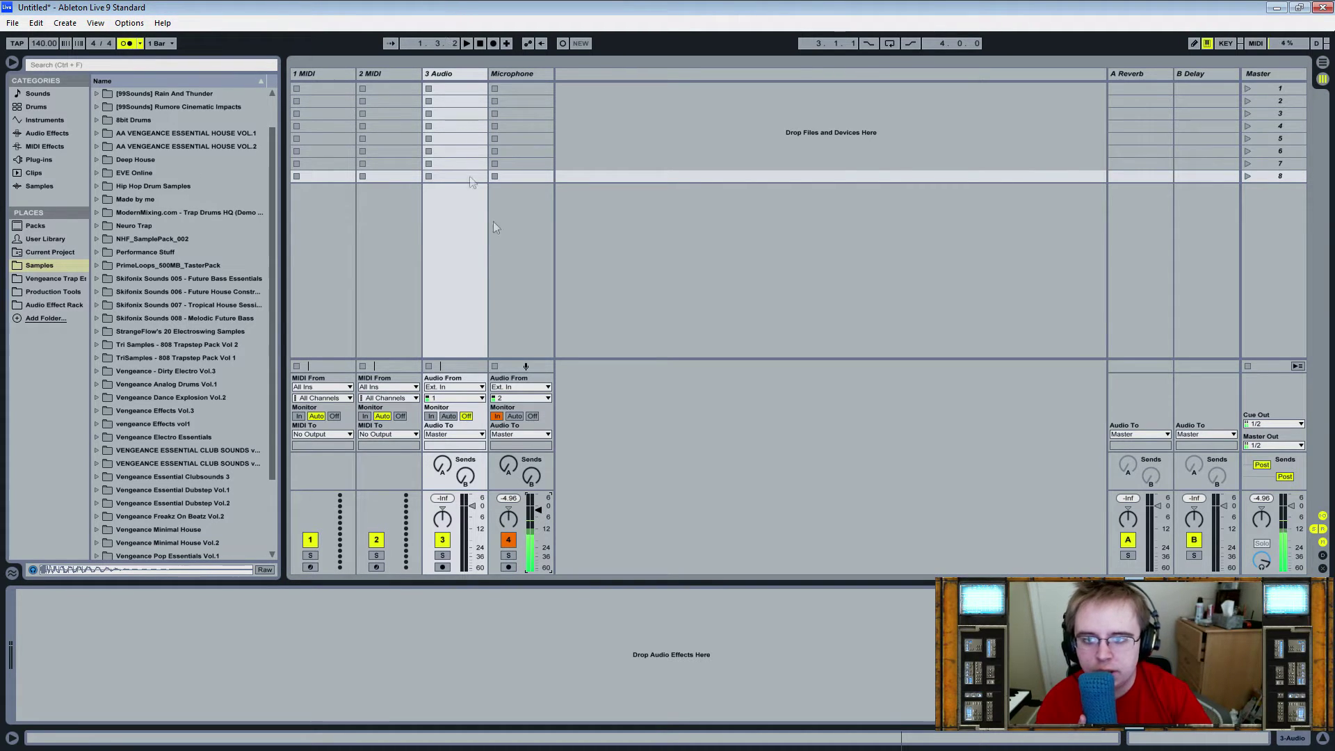
{"action": "left_click", "coordinate": [466, 43]}
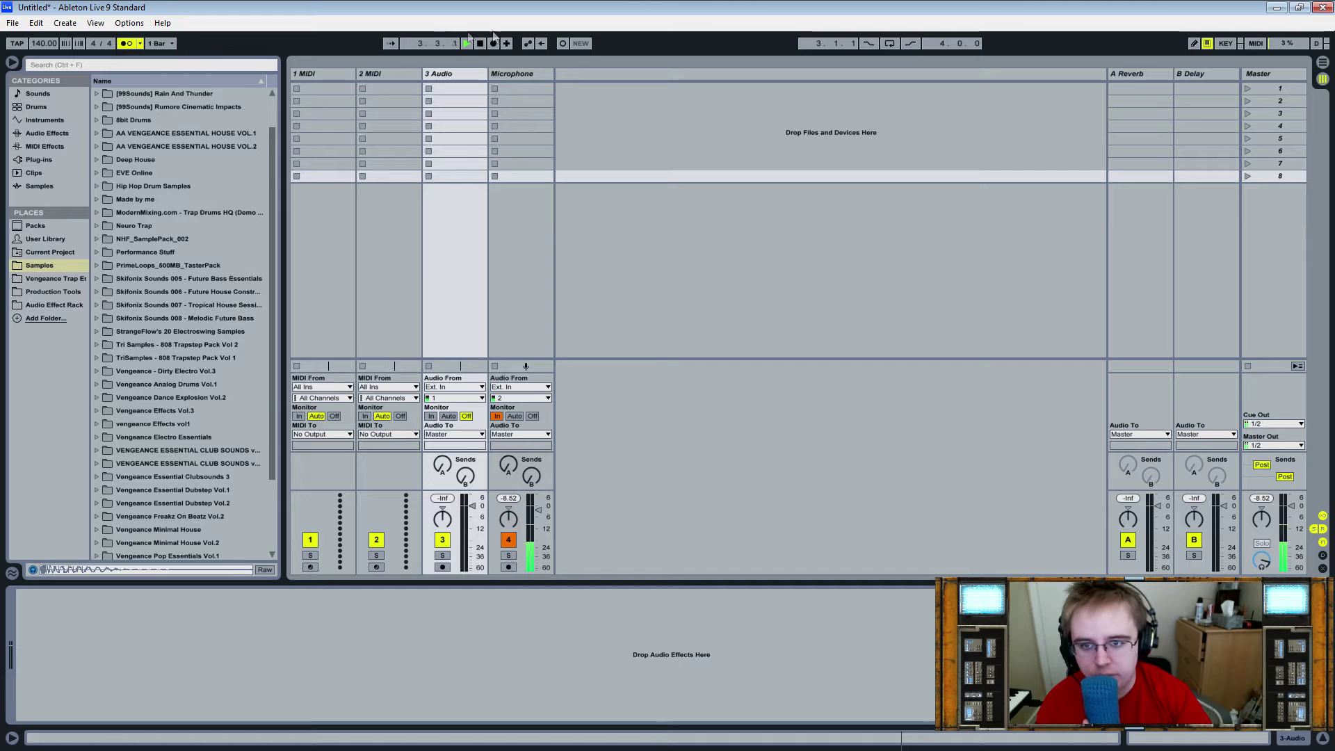
{"action": "left_click", "coordinate": [480, 43]}
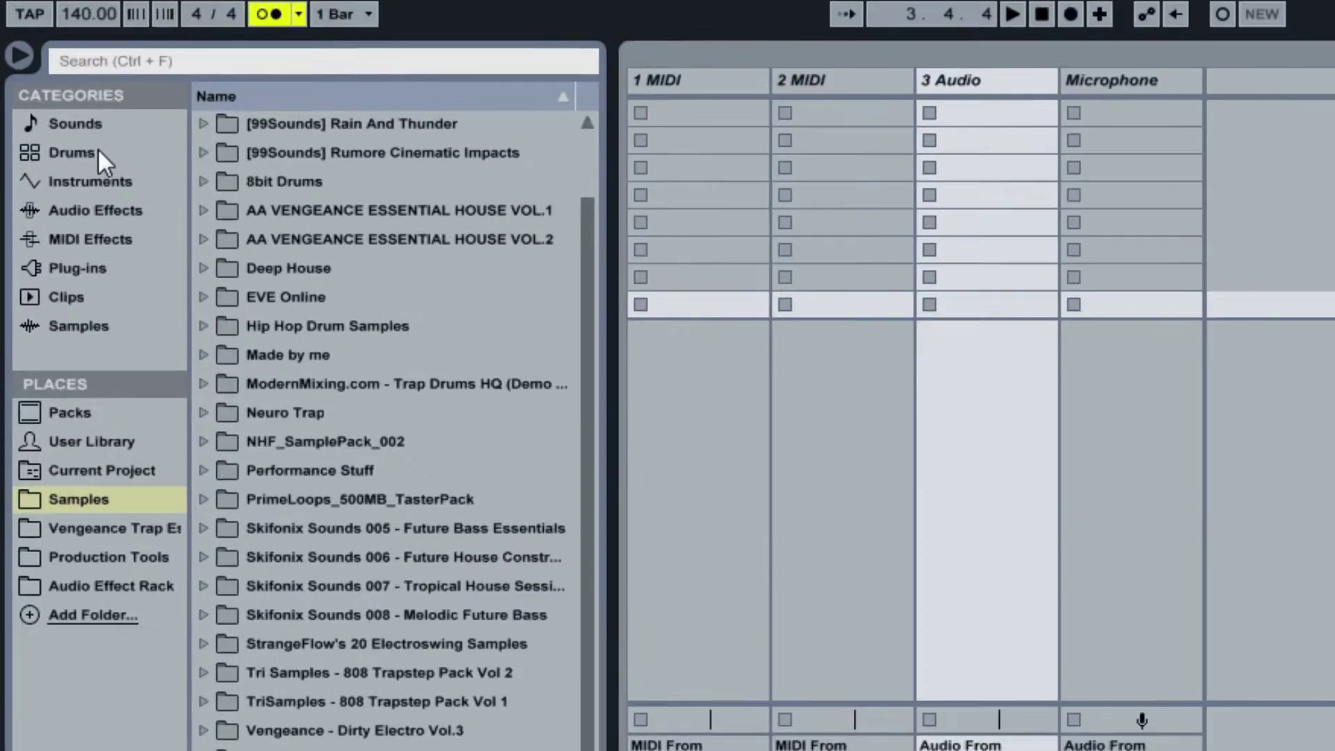
Find the empty Drum Rack among the drum devices and load it onto the first MIDI track
{"action": "left_click", "coordinate": [48, 106]}
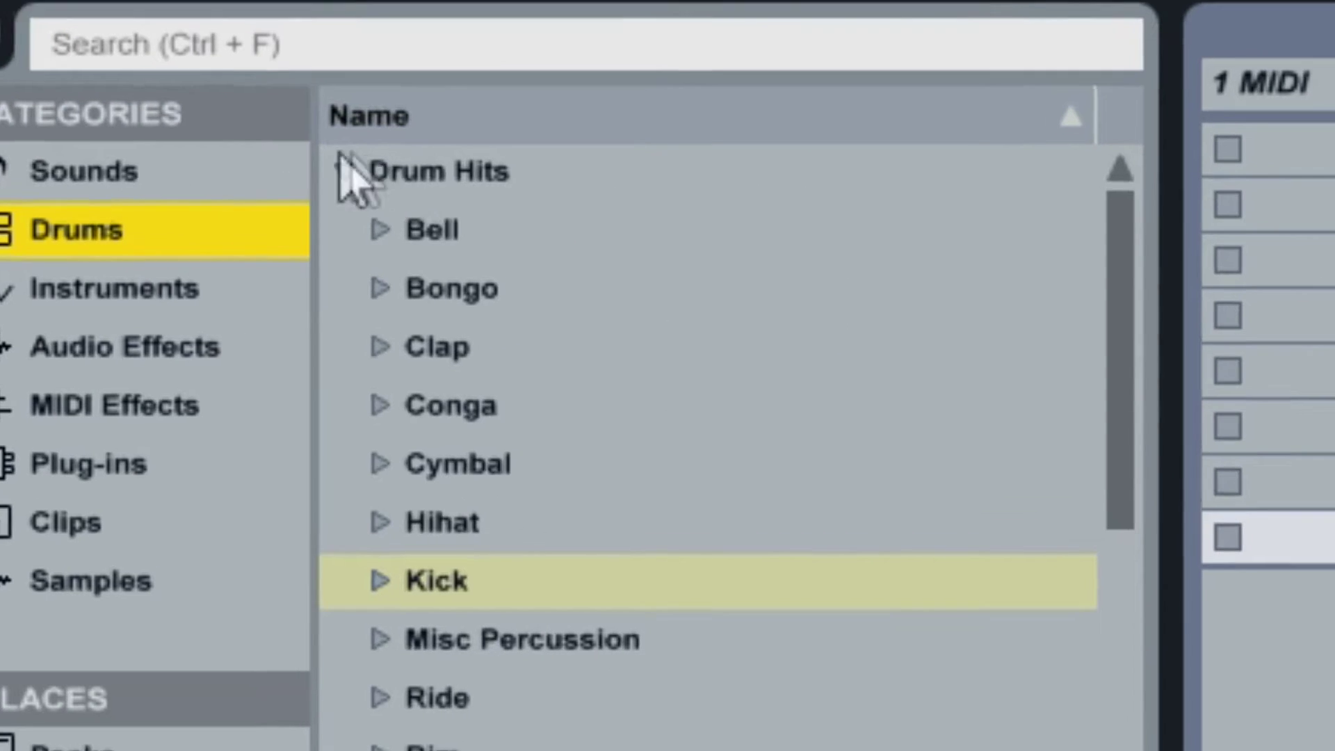
{"action": "left_click", "coordinate": [383, 174]}
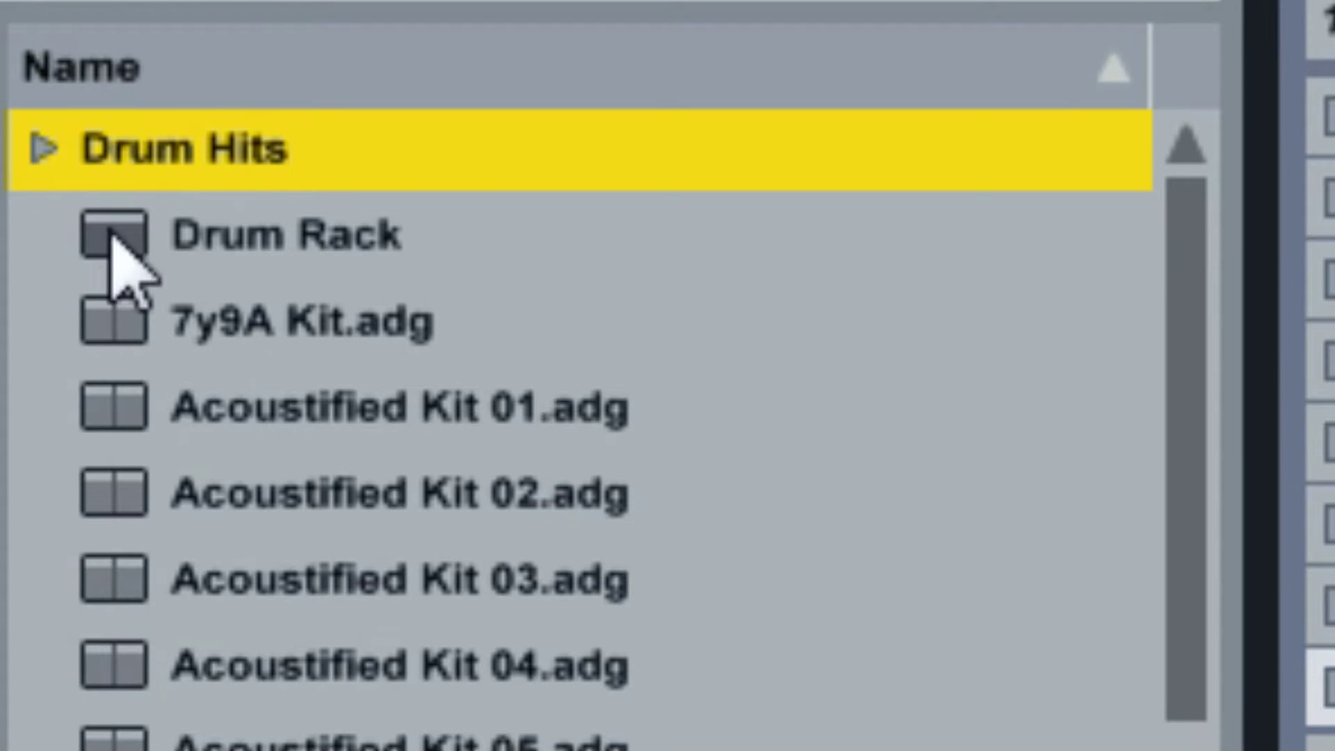
{"action": "left_click", "coordinate": [292, 244]}
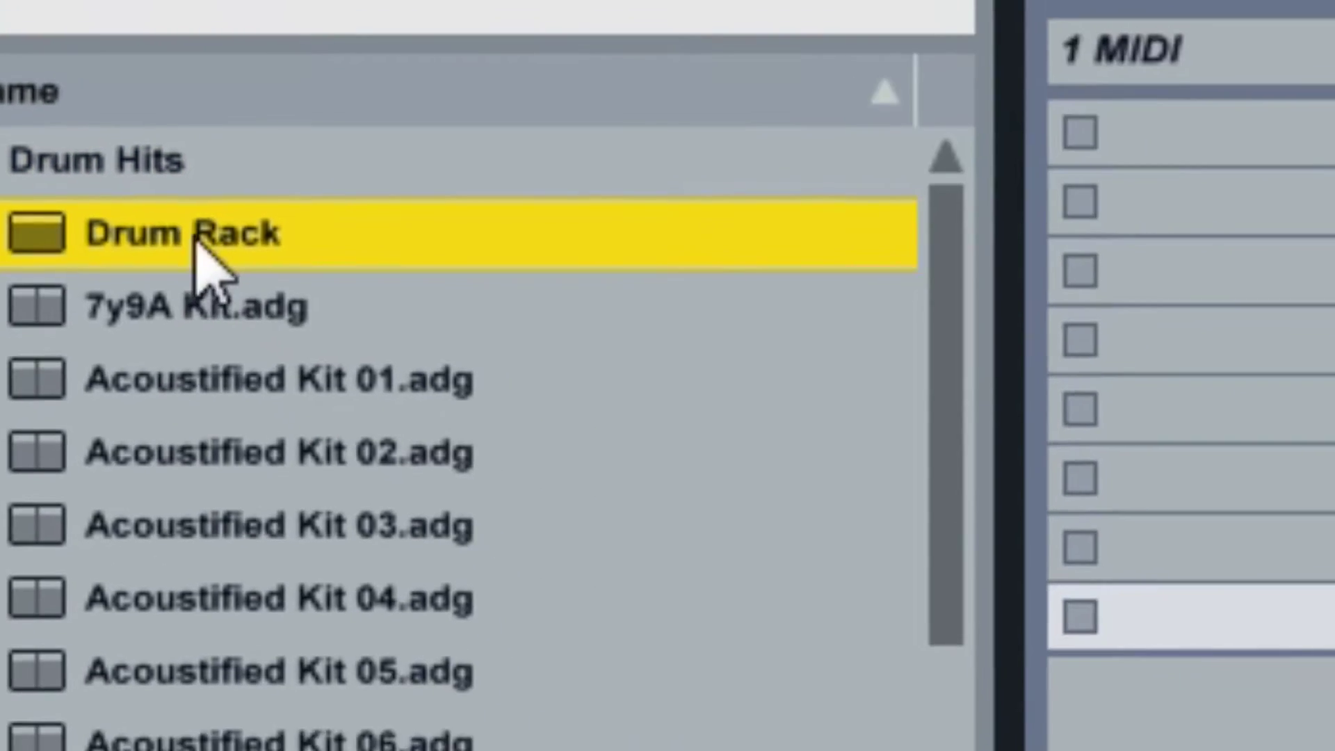
{"action": "left_click_drag", "start_coordinate": [196, 244], "coordinate": [1197, 80]}
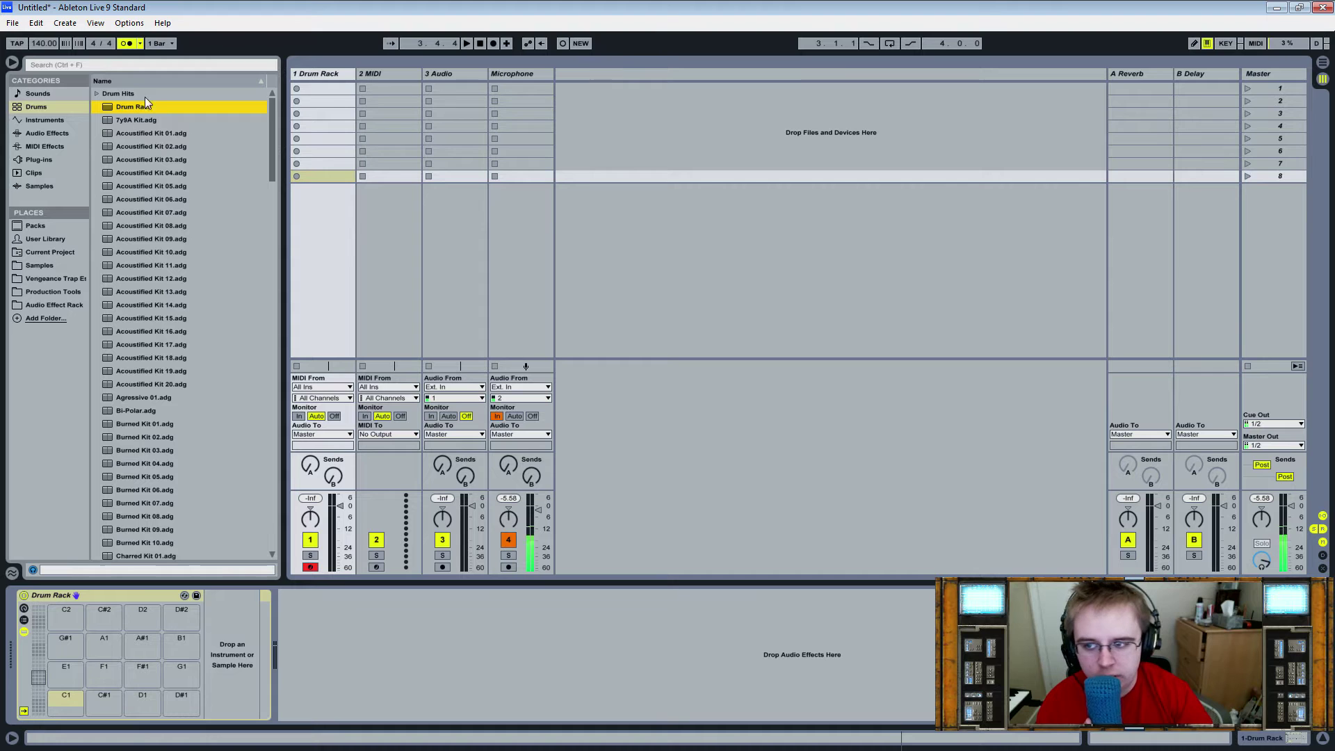
Add a second Drum Rack on a new track after the Microphone track and delete that track again
{"action": "left_click_drag", "start_coordinate": [182, 107], "coordinate": [599, 98]}
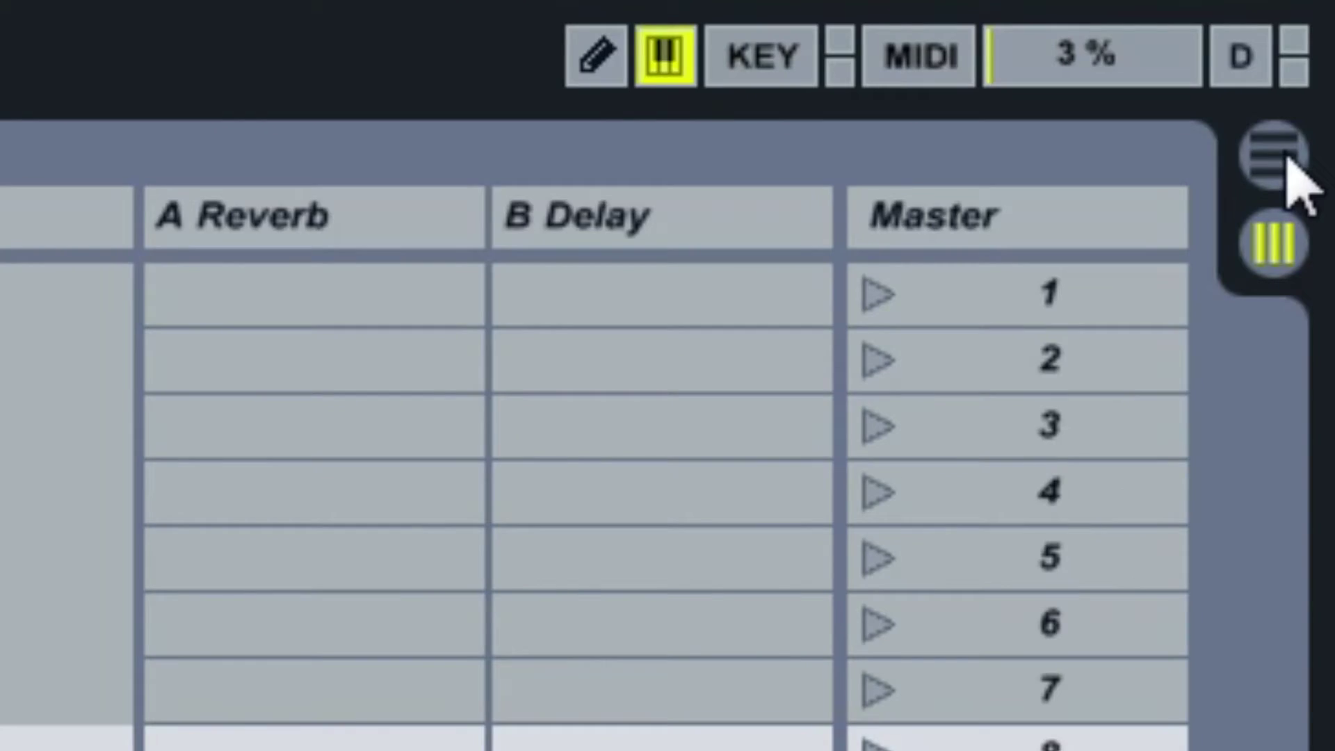
{"action": "left_click", "coordinate": [1276, 154]}
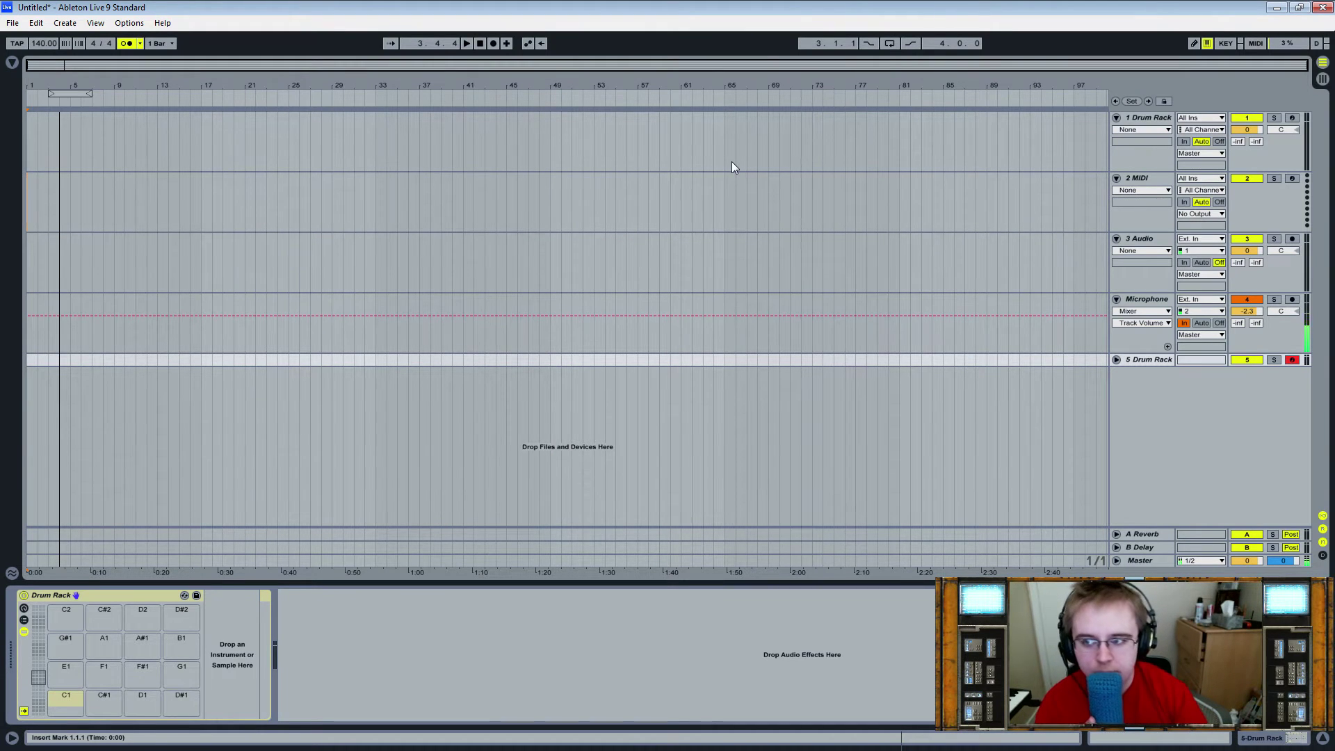
{"action": "left_click", "coordinate": [1322, 78]}
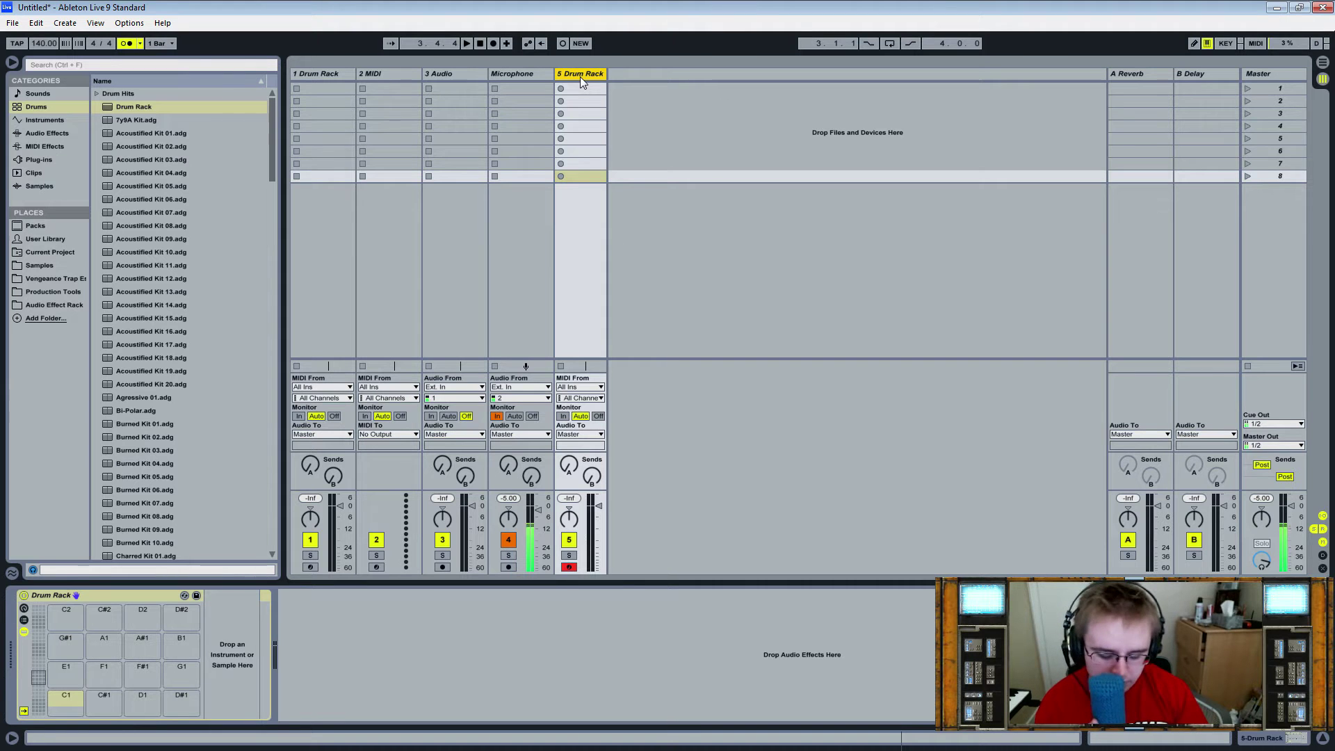
{"action": "key", "text": "Delete"}
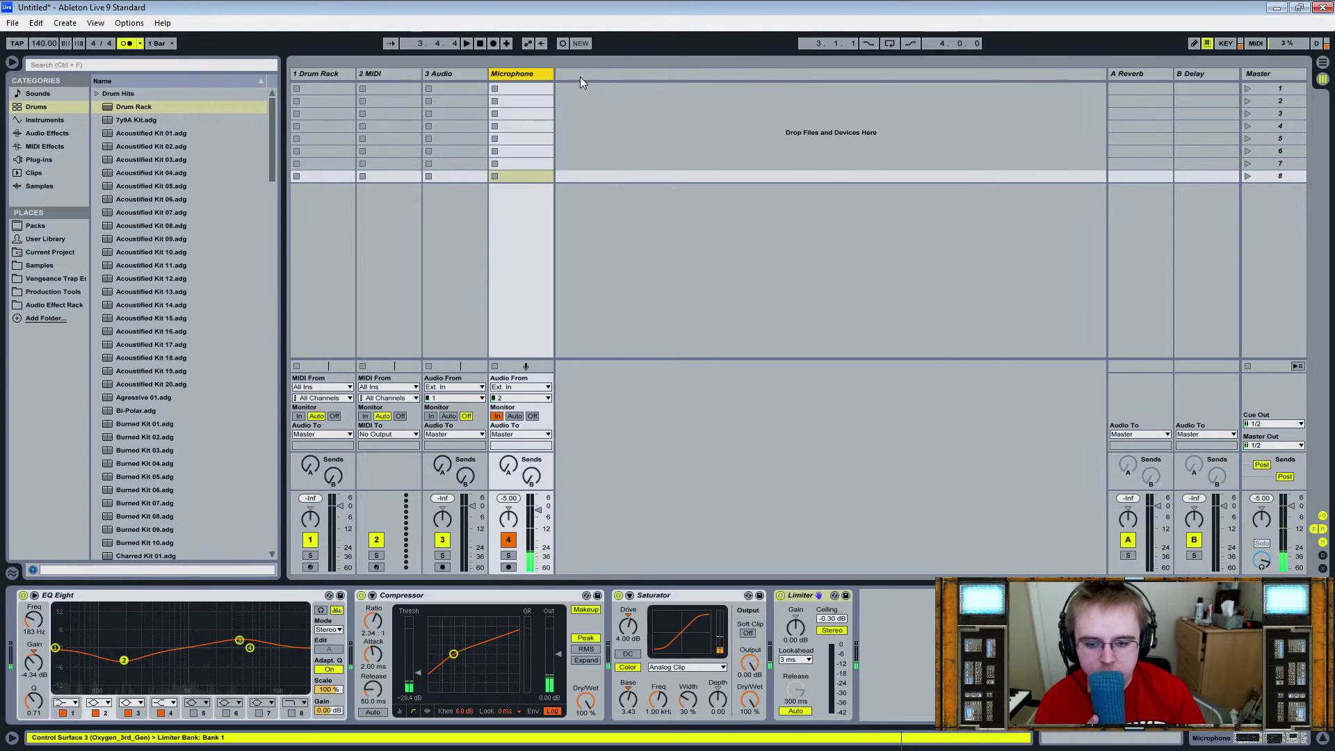
Select the Drum Rack track and expand the Vengeance Essential Dubstep Vol.2 sample pack down to its category folders
{"action": "left_click", "coordinate": [323, 71]}
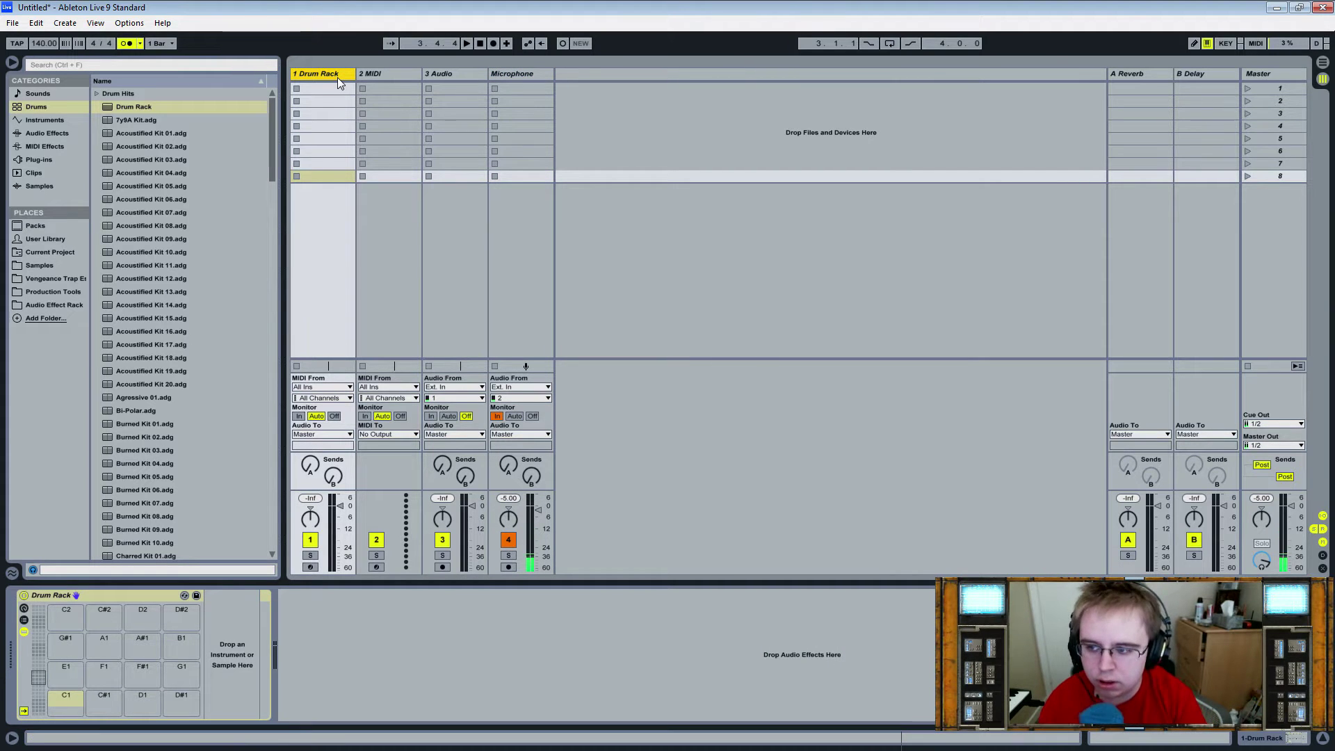
{"action": "left_click", "coordinate": [45, 266]}
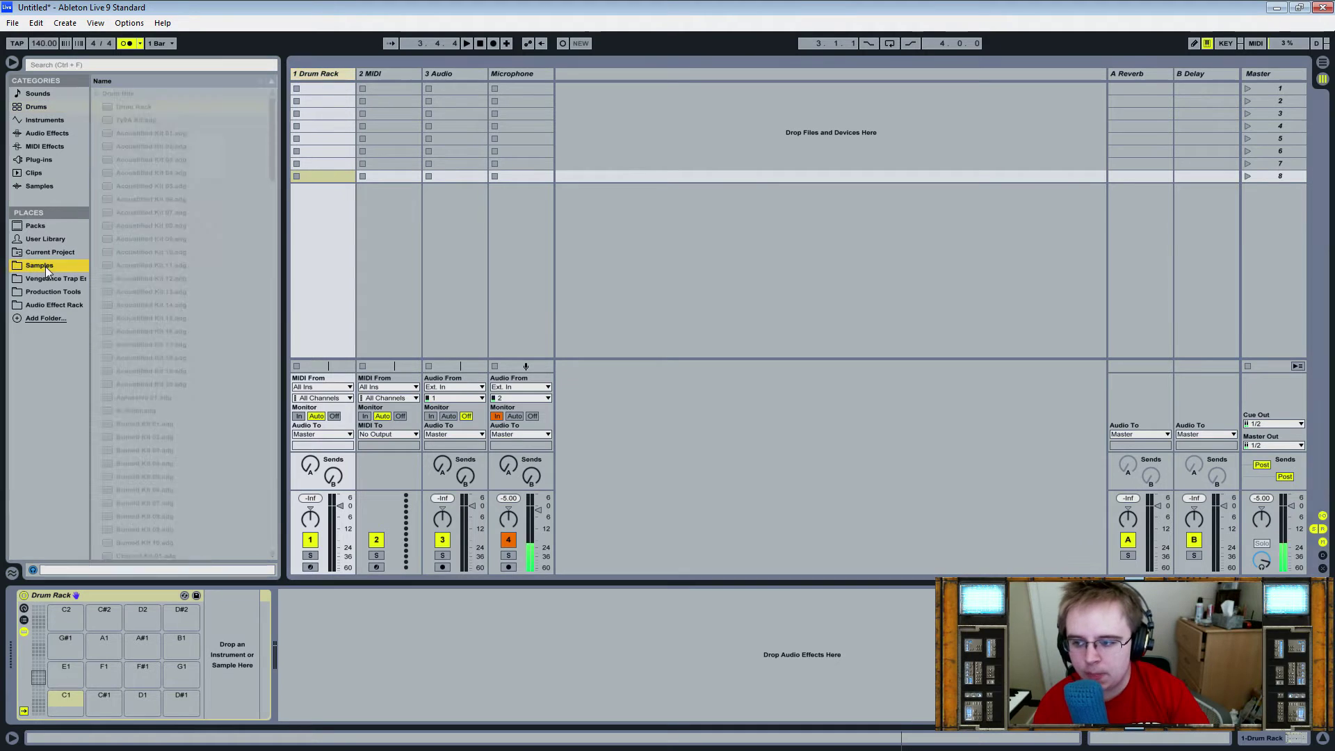
{"action": "scroll", "coordinate": [237, 269], "scroll_direction": "down", "scroll_amount": 3}
{"action": "scroll", "coordinate": [247, 264], "scroll_direction": "down", "scroll_amount": 3}
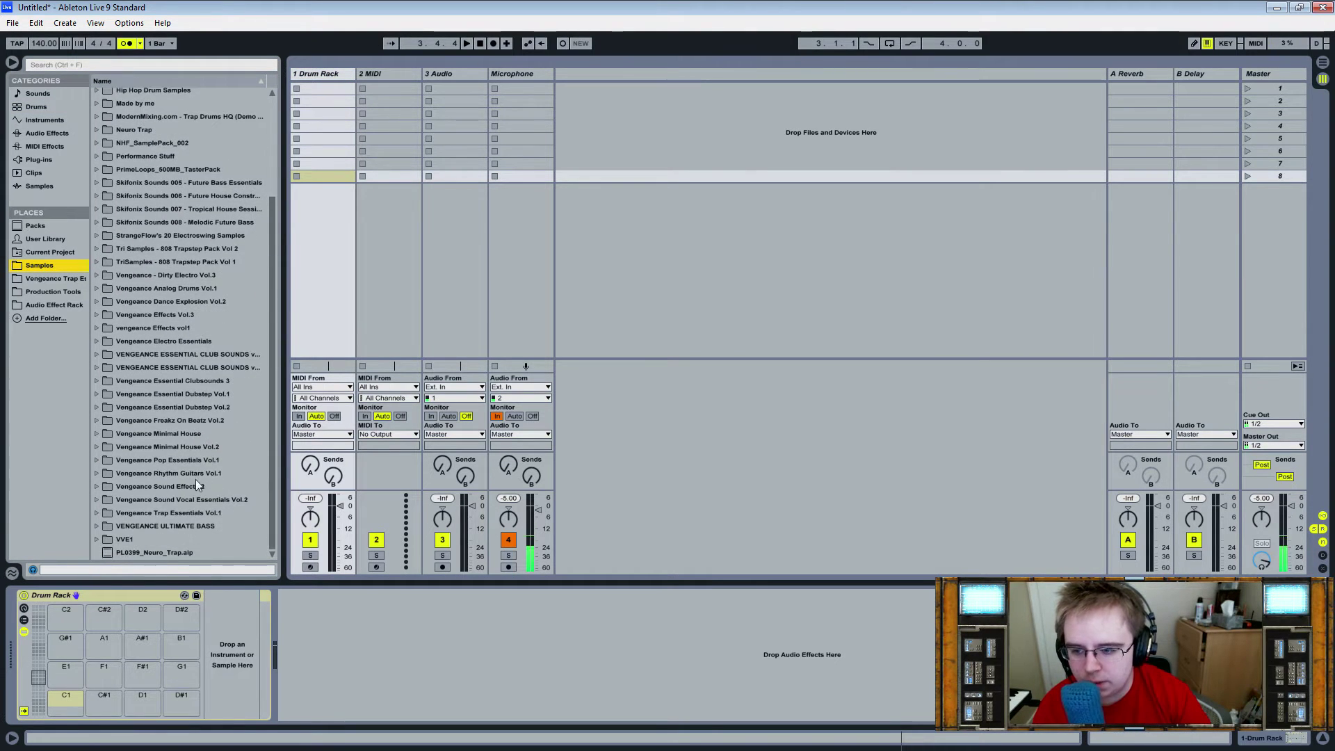
{"action": "left_click", "coordinate": [199, 408]}
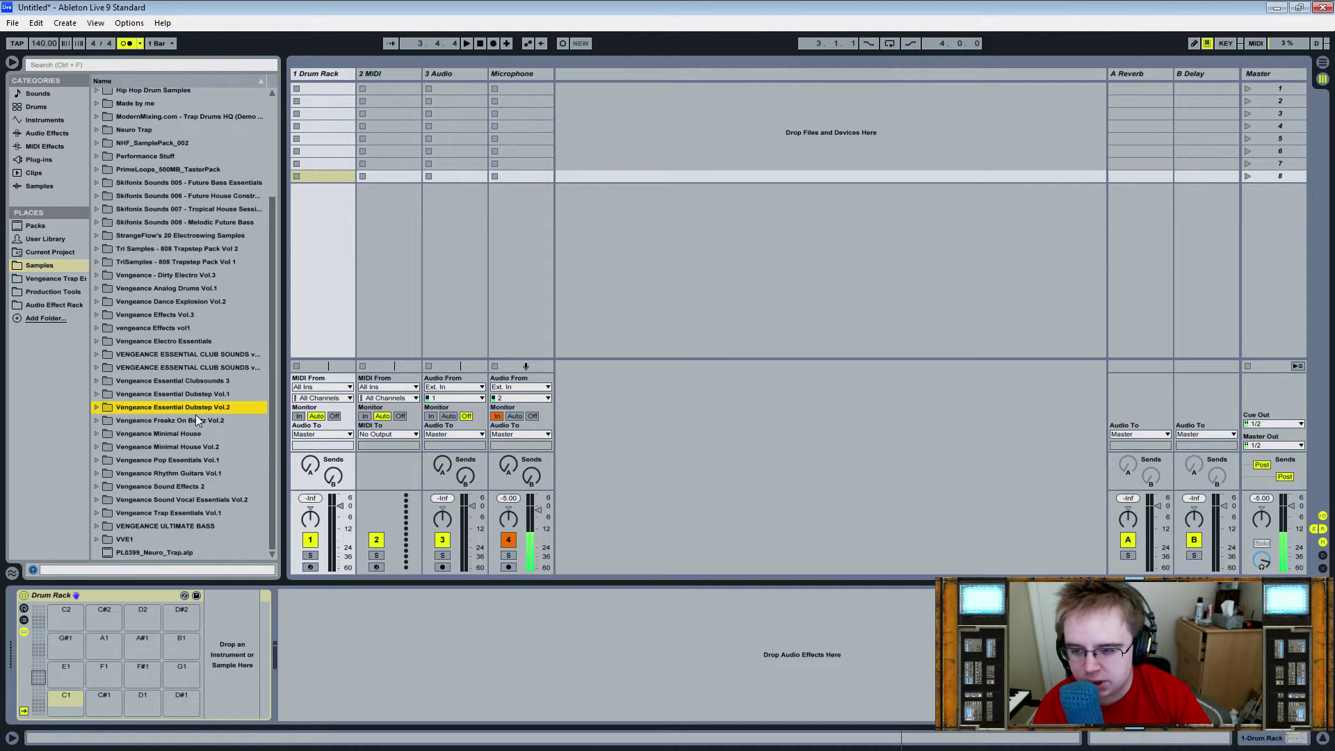
{"action": "key", "text": "Right"}
{"action": "key", "text": "Down"}
{"action": "key", "text": "Right"}
{"action": "key", "text": "Down"}
{"action": "key", "text": "Down"}
{"action": "key", "text": "Down"}
{"action": "key", "text": "Down"}
{"action": "key", "text": "Down"}
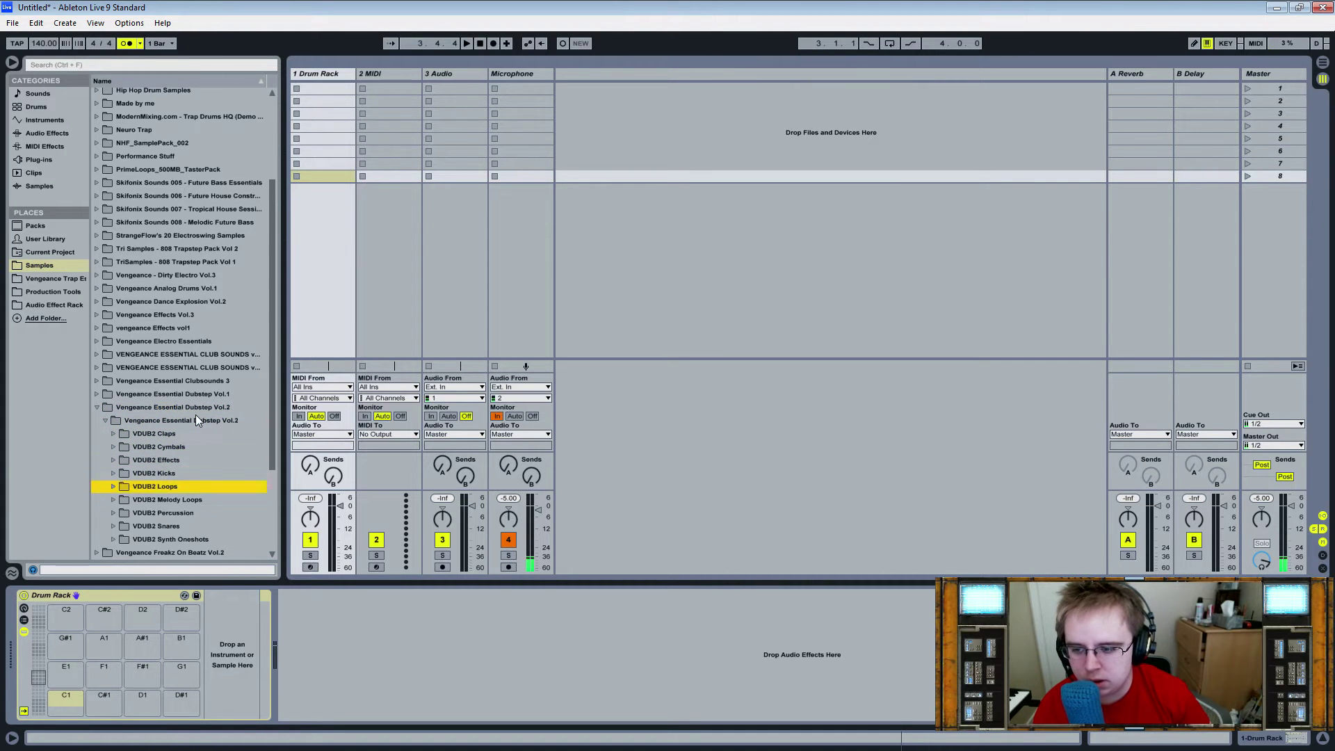
{"action": "key", "text": "Up"}
Expand the VDUB2 Kicks folder and audition VDUB2 Kick 001.wav
{"action": "scroll", "coordinate": [144, 241], "scroll_direction": "up", "scroll_amount": 4}
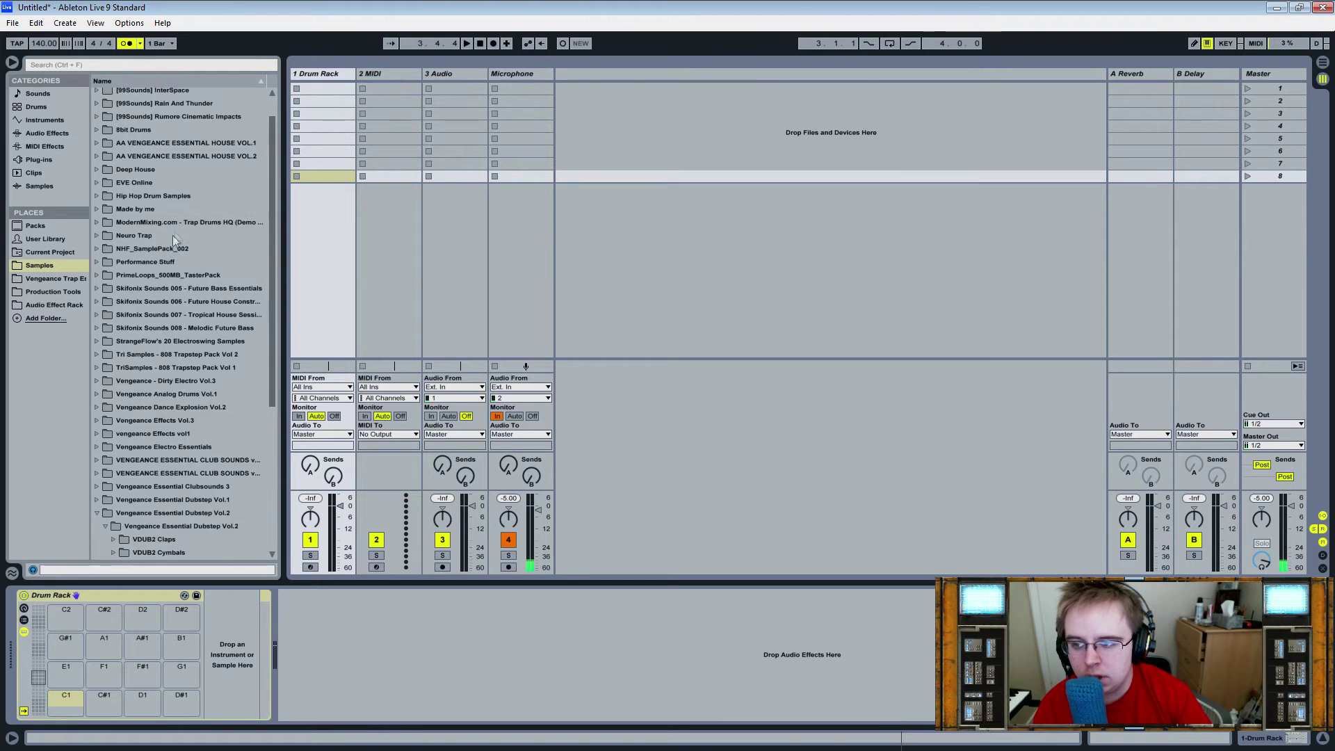
{"action": "scroll", "coordinate": [186, 207], "scroll_direction": "up", "scroll_amount": 1}
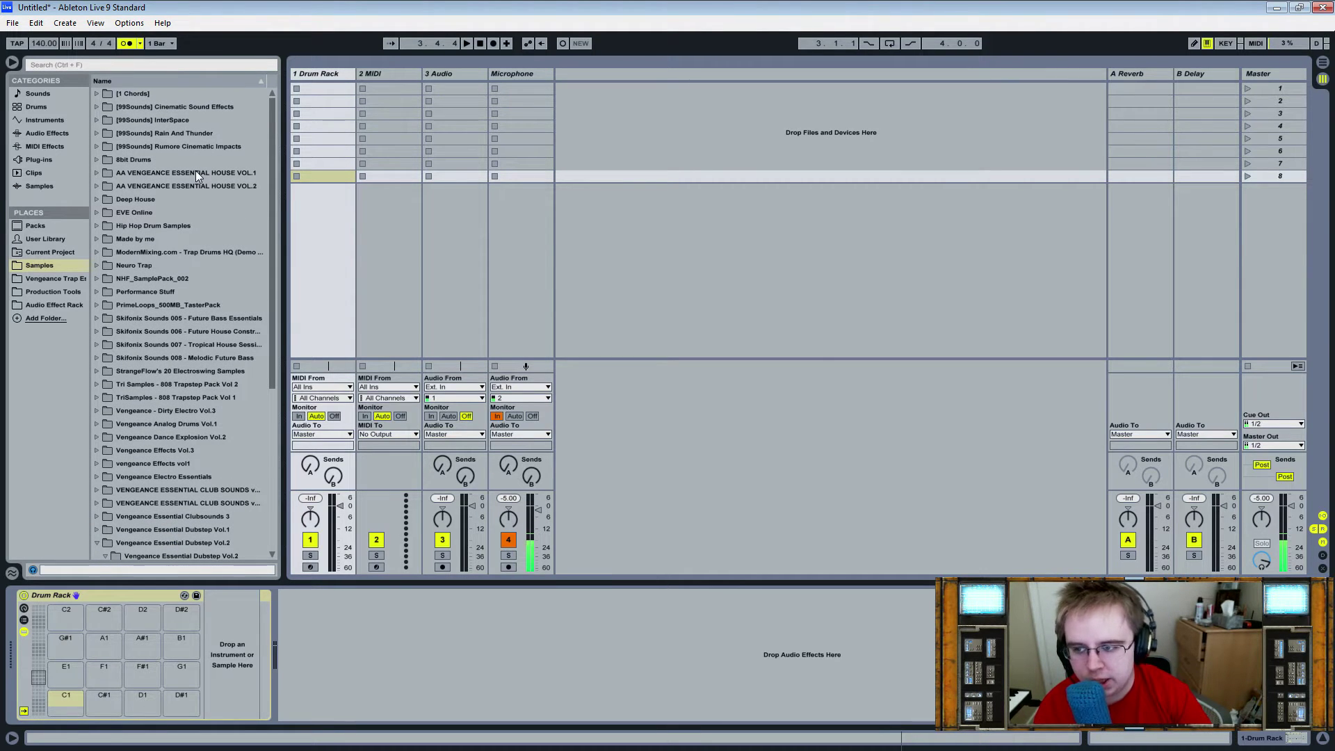
{"action": "scroll", "coordinate": [195, 174], "scroll_direction": "down", "scroll_amount": 8}
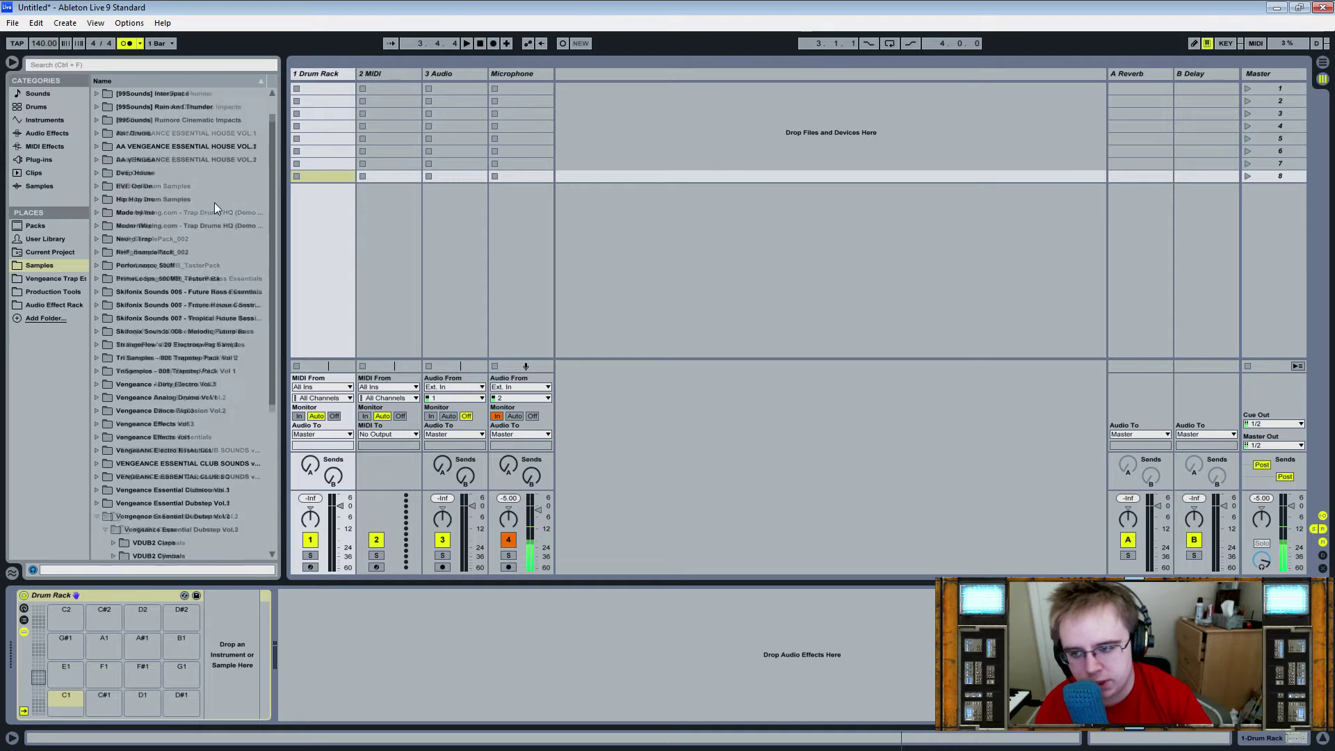
{"action": "left_click", "coordinate": [113, 384]}
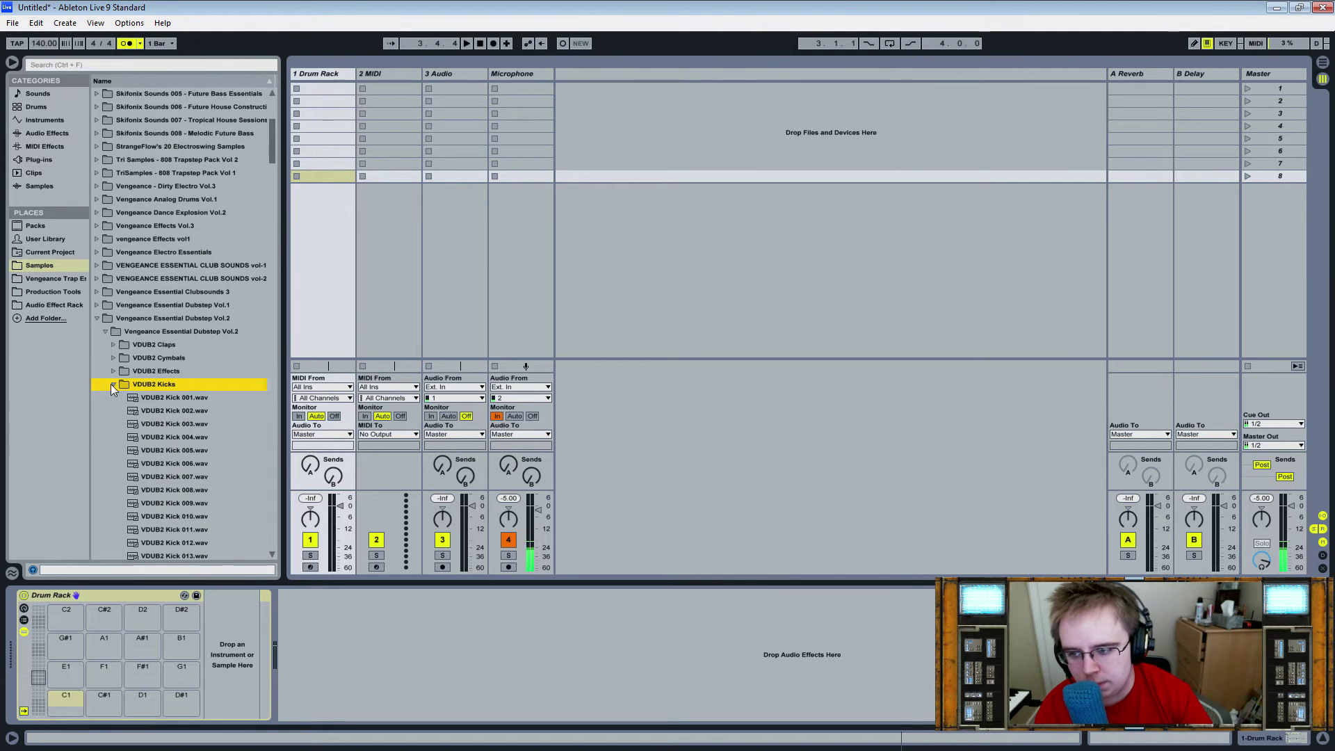
{"action": "left_click", "coordinate": [175, 345]}
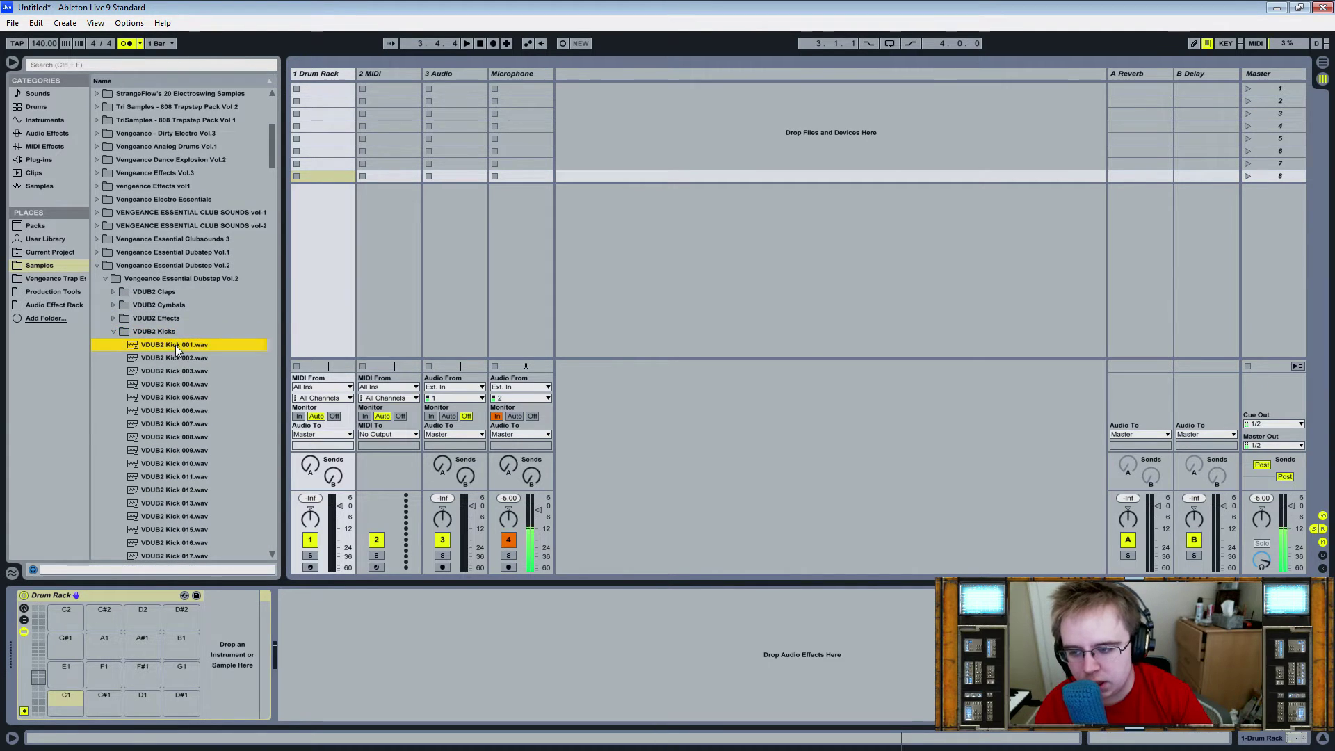
Load VDUB2 Kick 001.wav onto the C1 pad and VDUB2 Snare 001.wav onto the D1 pad of the Drum Rack
{"action": "left_click_drag", "start_coordinate": [175, 344], "coordinate": [77, 699]}
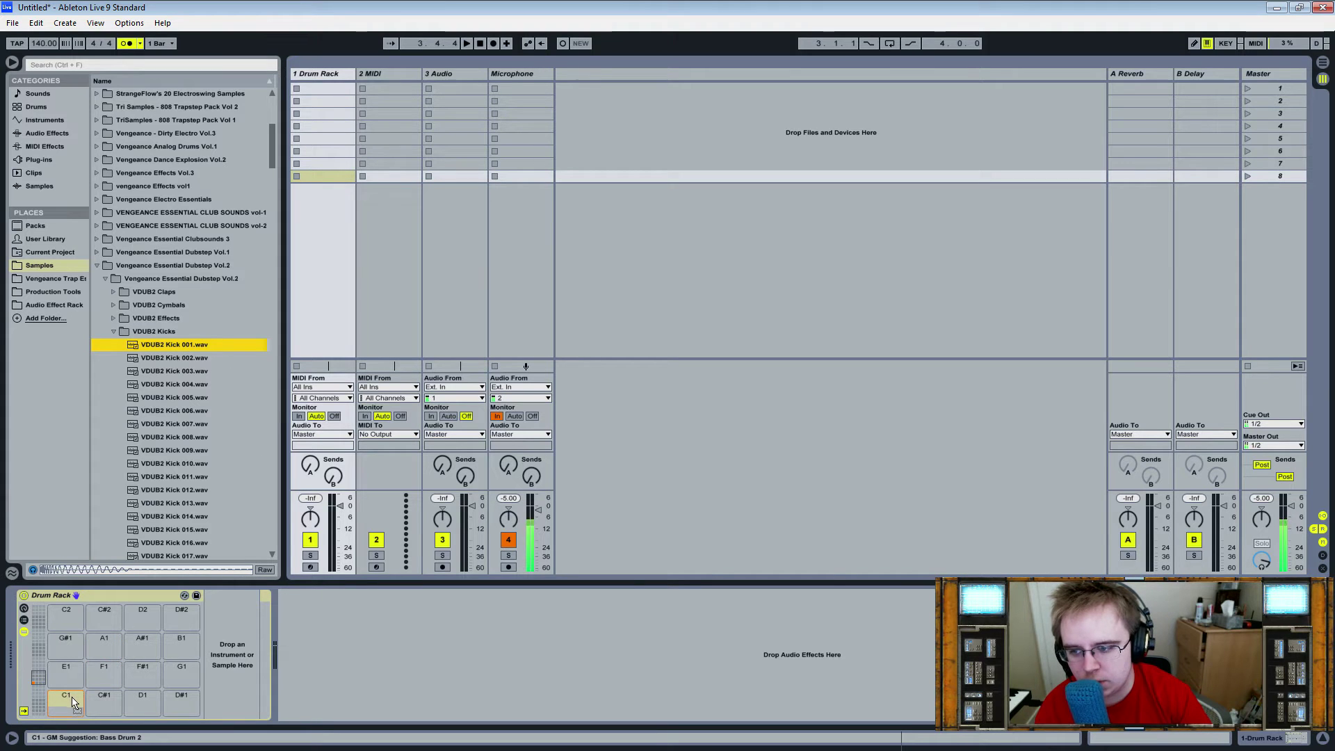
{"action": "left_click", "coordinate": [113, 330]}
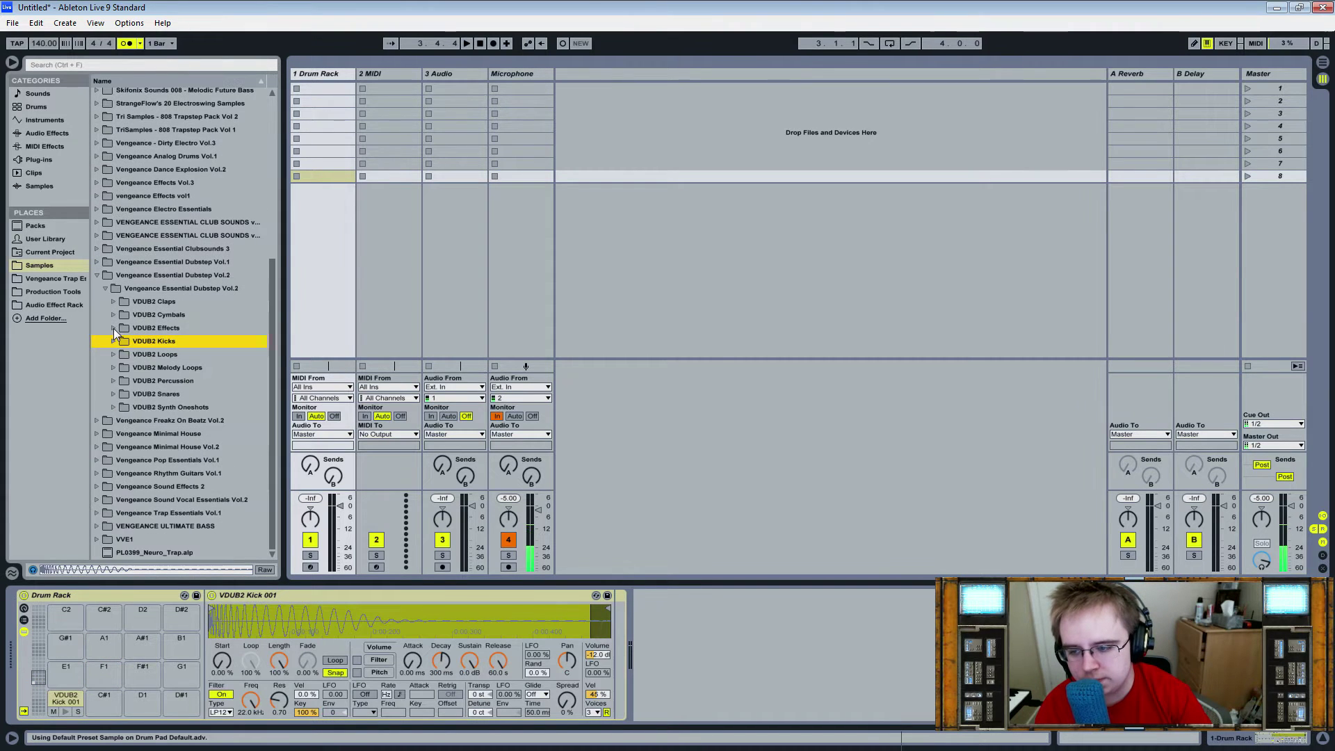
{"action": "left_click", "coordinate": [113, 393]}
{"action": "left_click_drag", "start_coordinate": [175, 394], "coordinate": [142, 697]}
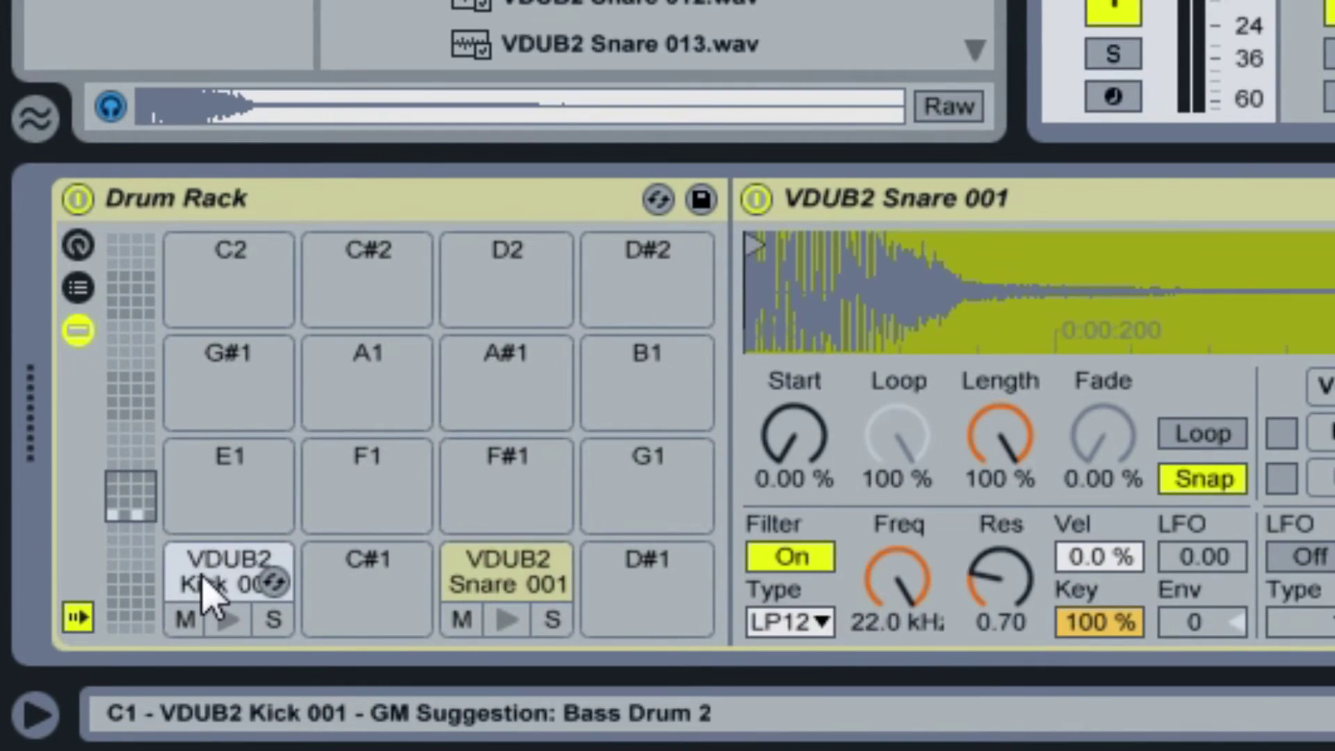
Select the kick and snare pads in turn and arm the Drum Rack track for recording
{"action": "left_click", "coordinate": [209, 595]}
{"action": "left_click", "coordinate": [478, 595]}
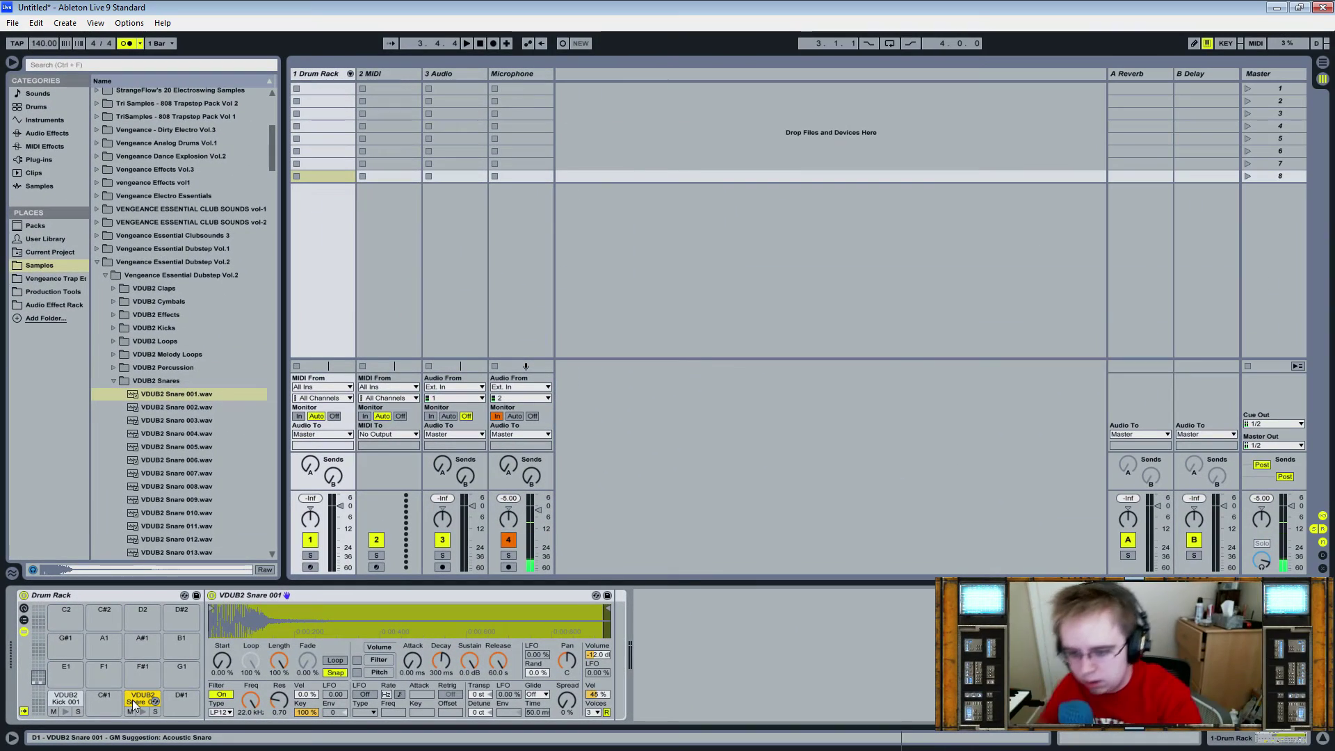
{"action": "left_click", "coordinate": [311, 567]}
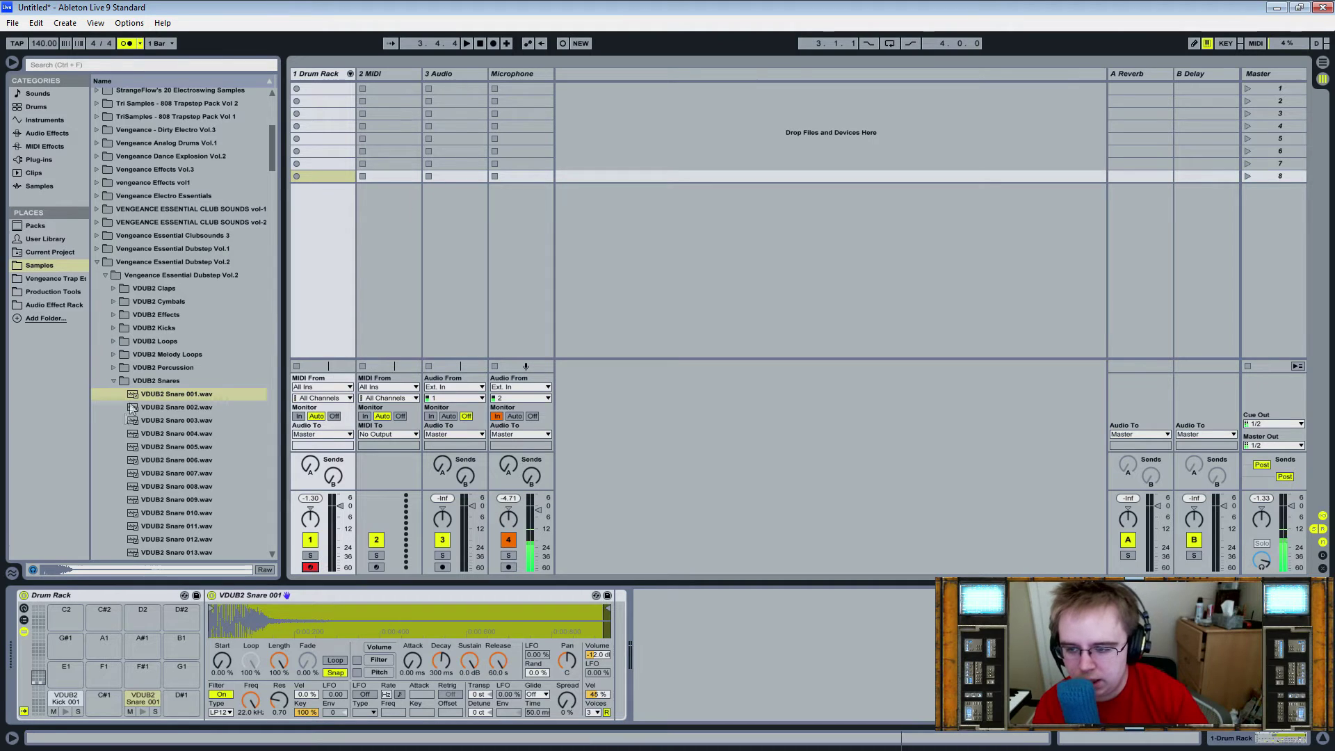
Audition closed hi-hats in the VDUB2 Cymbals folder and load VDUB2 Closed Hihat 002.wav onto the F#1 pad
{"action": "left_click", "coordinate": [114, 382]}
{"action": "left_click", "coordinate": [113, 314]}
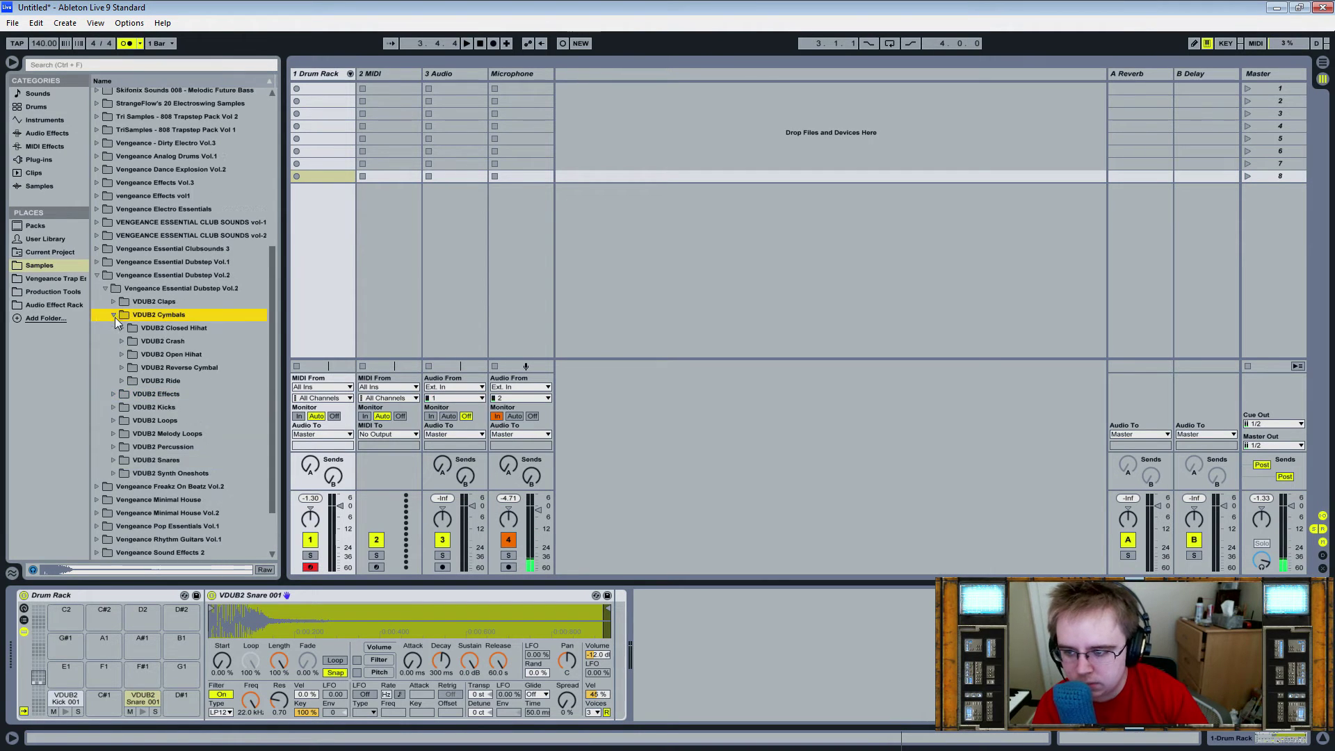
{"action": "left_click", "coordinate": [122, 328]}
{"action": "left_click", "coordinate": [174, 342]}
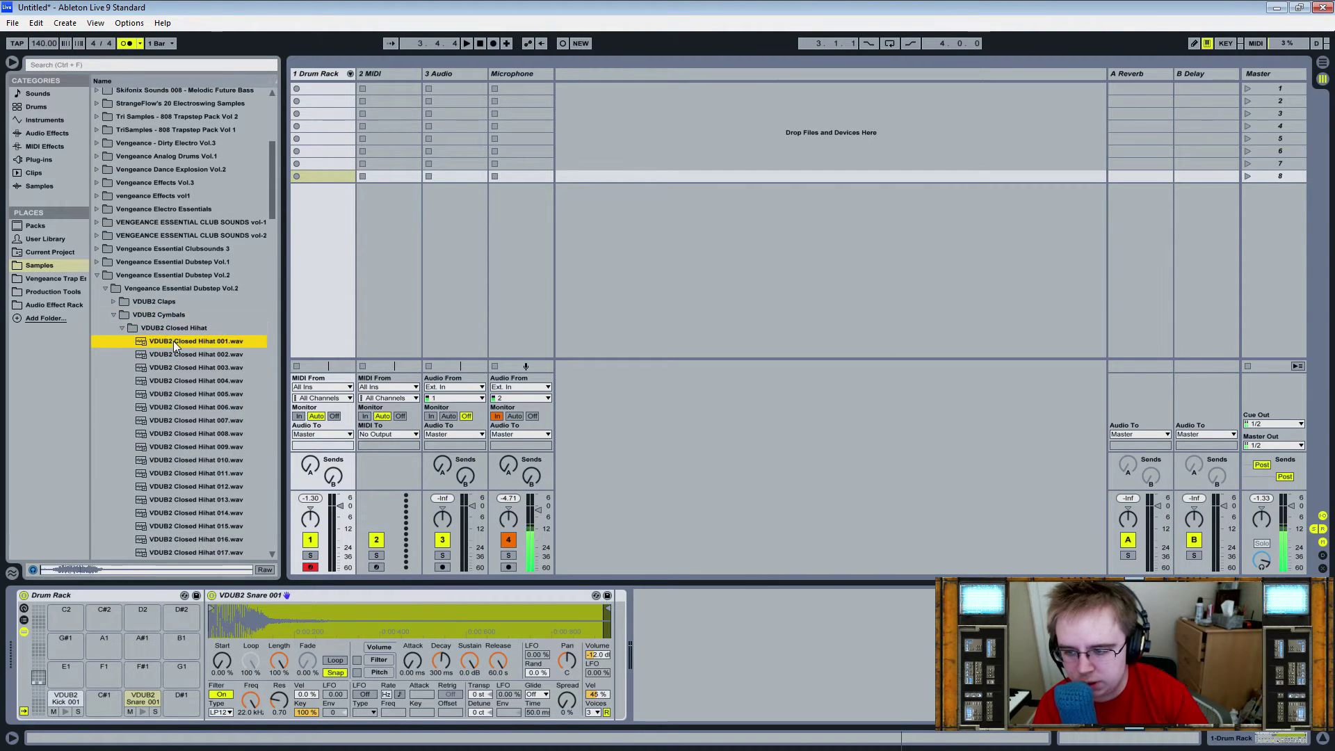
{"action": "left_click", "coordinate": [169, 356]}
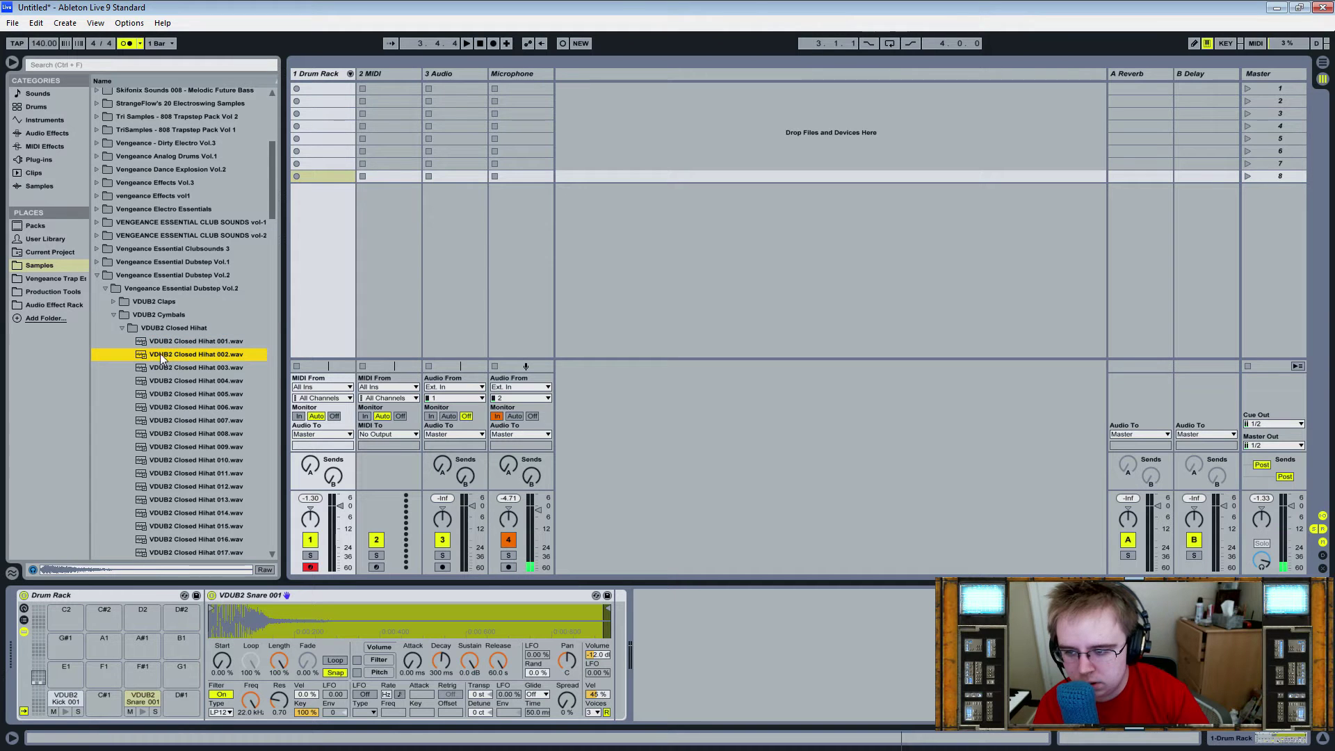
{"action": "left_click_drag", "start_coordinate": [206, 475], "coordinate": [143, 674]}
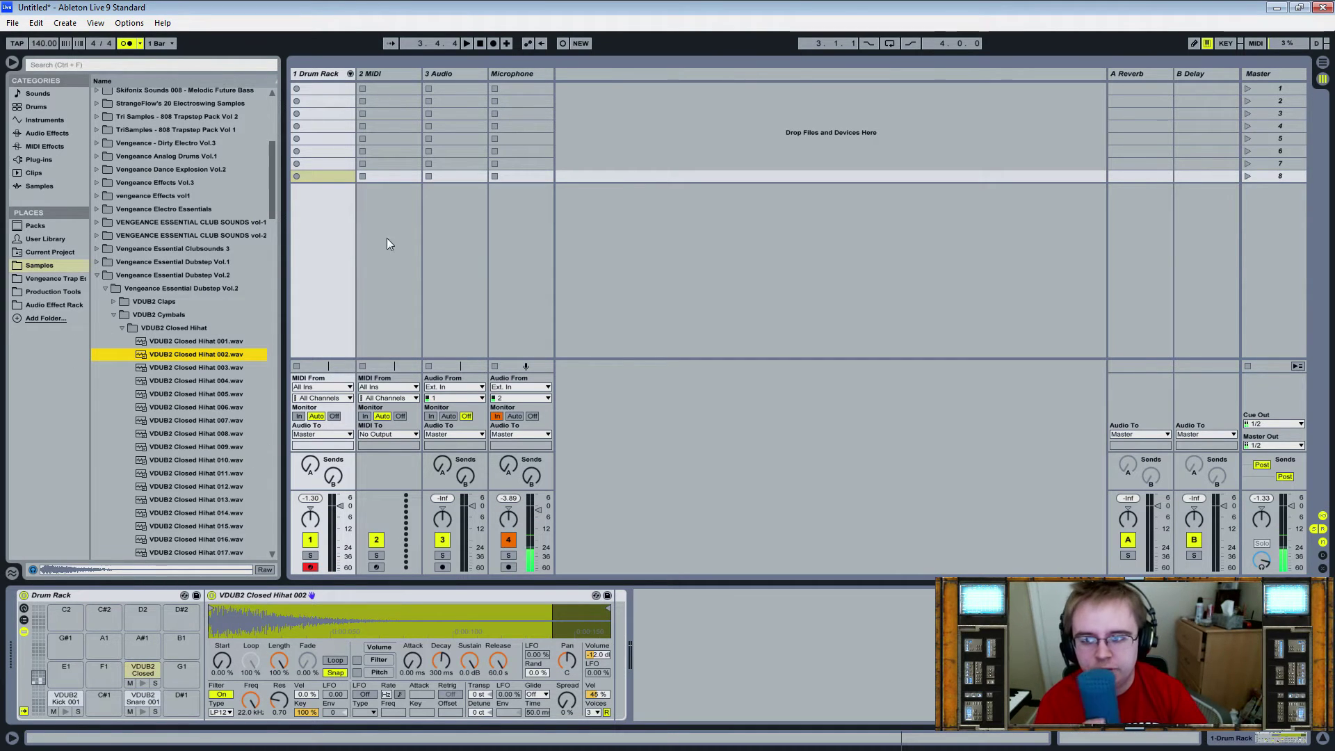
Insert a MIDI clip in the first slot of the Drum Rack track and enlarge its note editor
{"action": "left_click", "coordinate": [336, 91]}
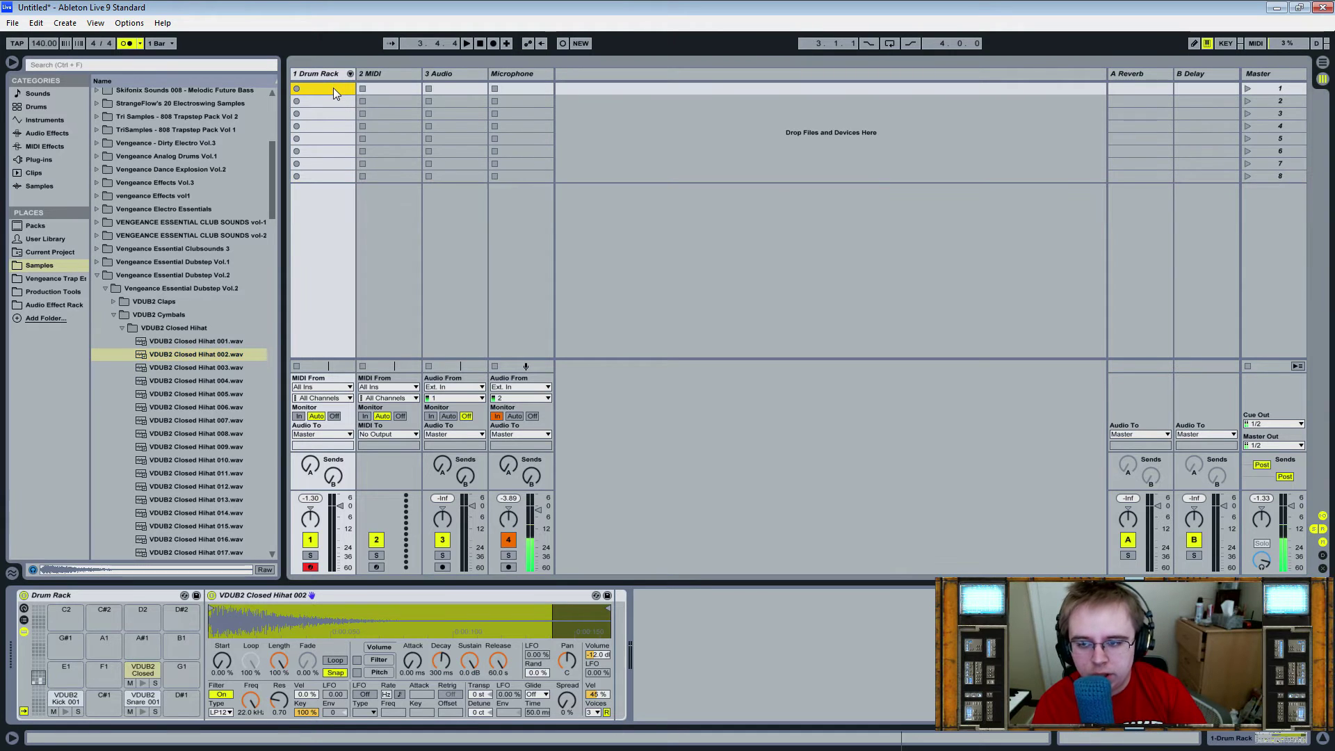
{"action": "right_click", "coordinate": [335, 89]}
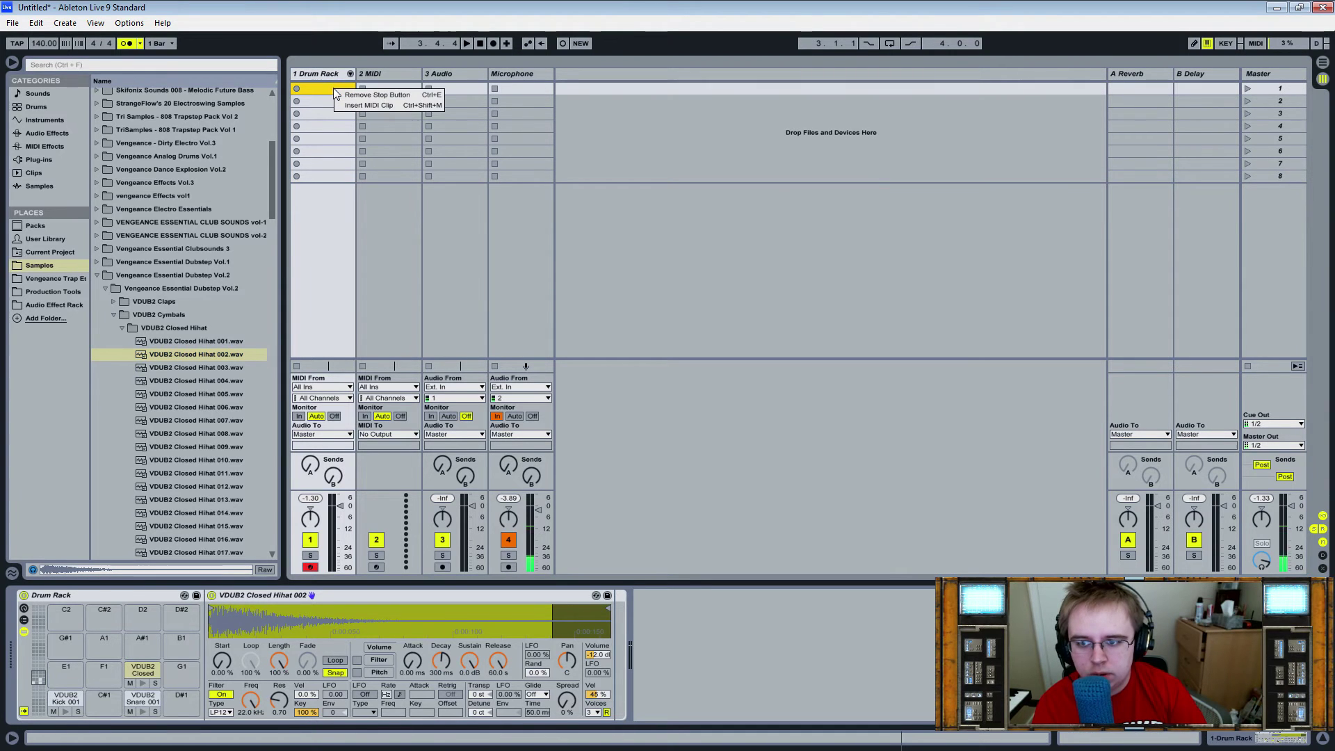
{"action": "left_click", "coordinate": [367, 106]}
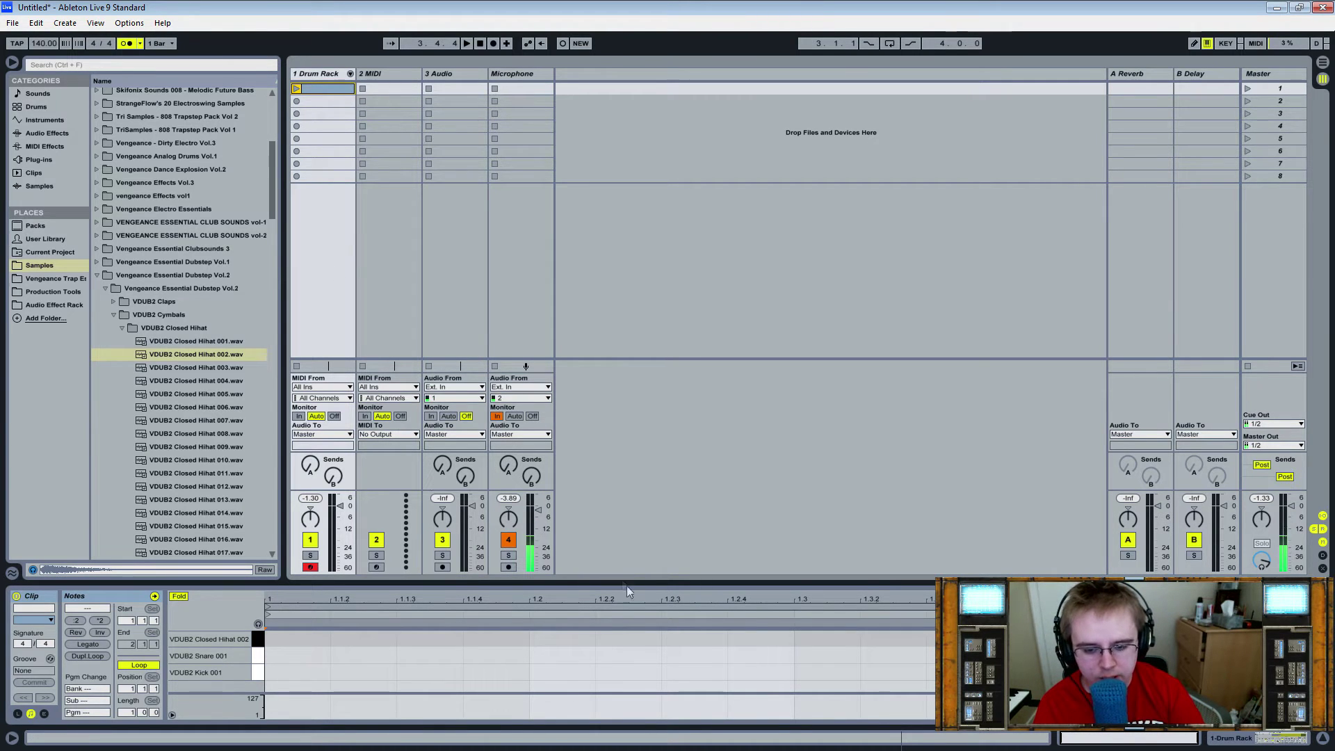
{"action": "left_click_drag", "start_coordinate": [619, 584], "coordinate": [619, 471]}
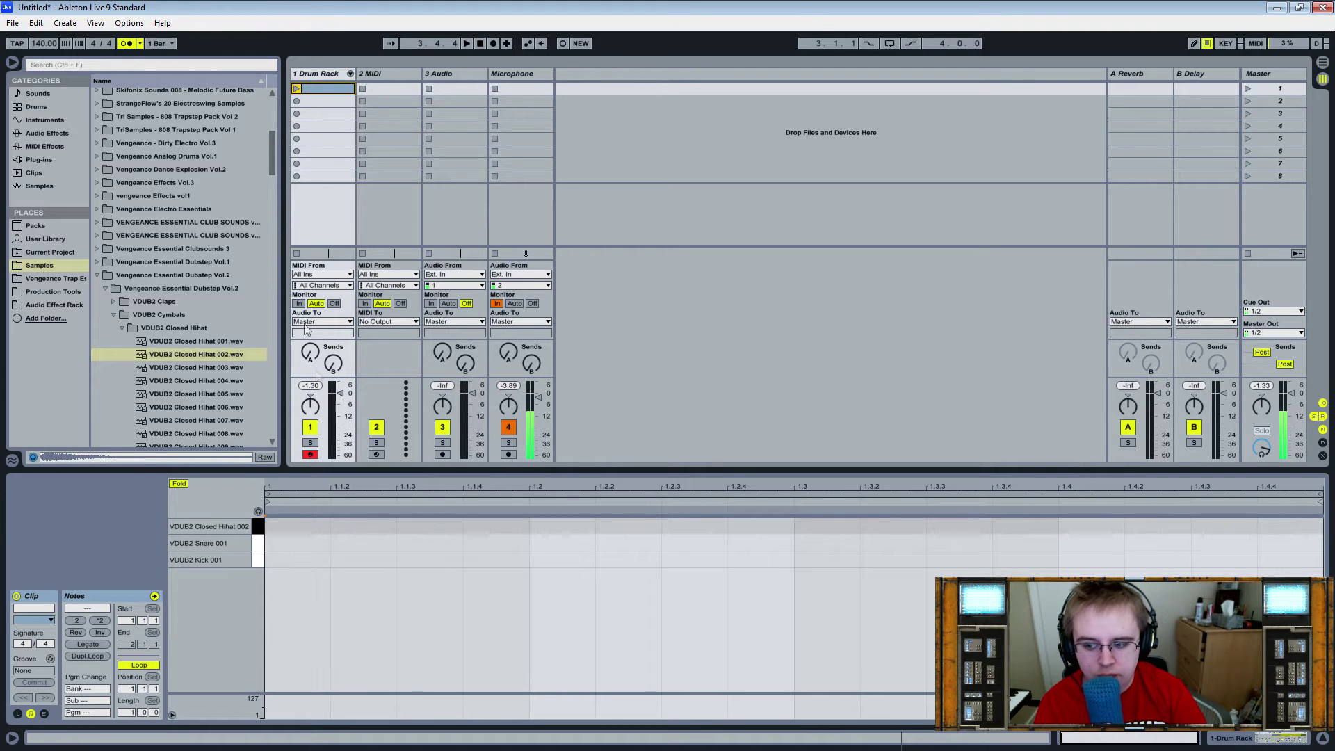
Unfold the clip's note editor to look through the full key range, and fold it back to the loaded drum sounds
{"action": "left_click", "coordinate": [180, 483]}
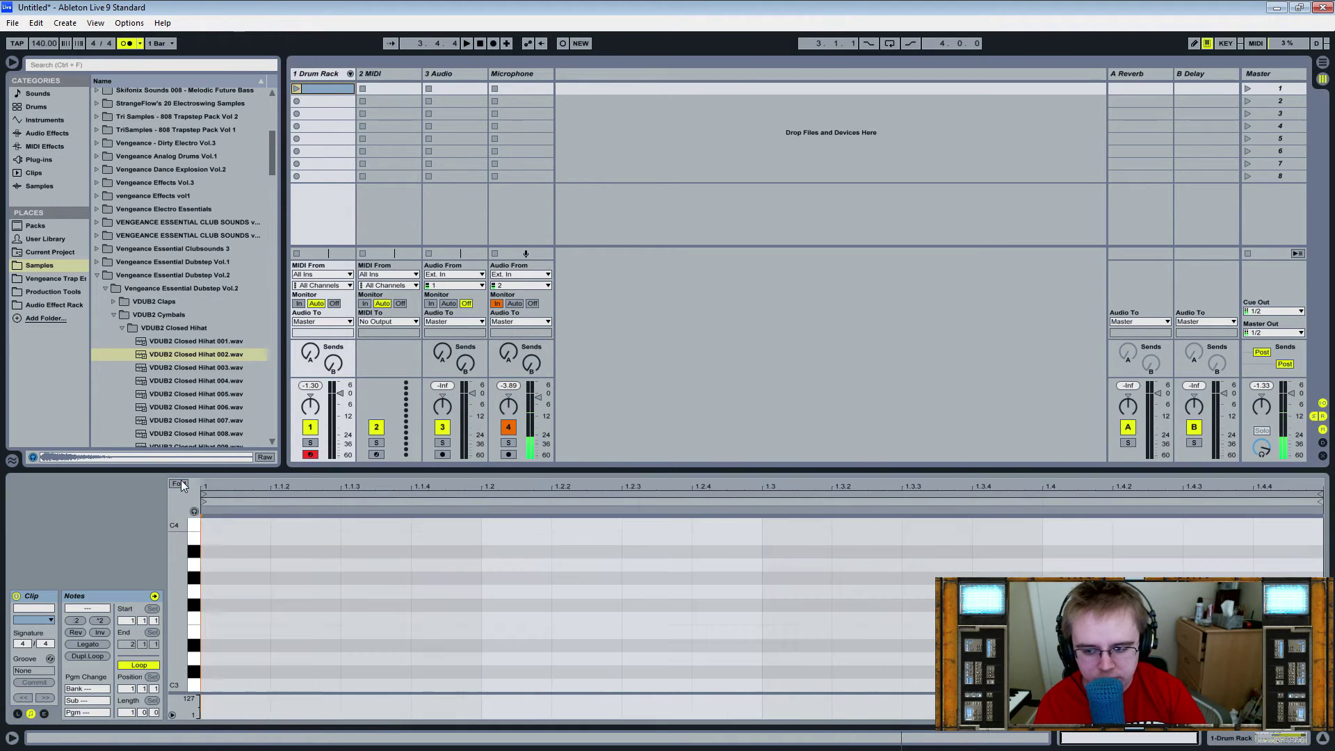
{"action": "scroll", "coordinate": [288, 597], "scroll_direction": "down", "scroll_amount": 10}
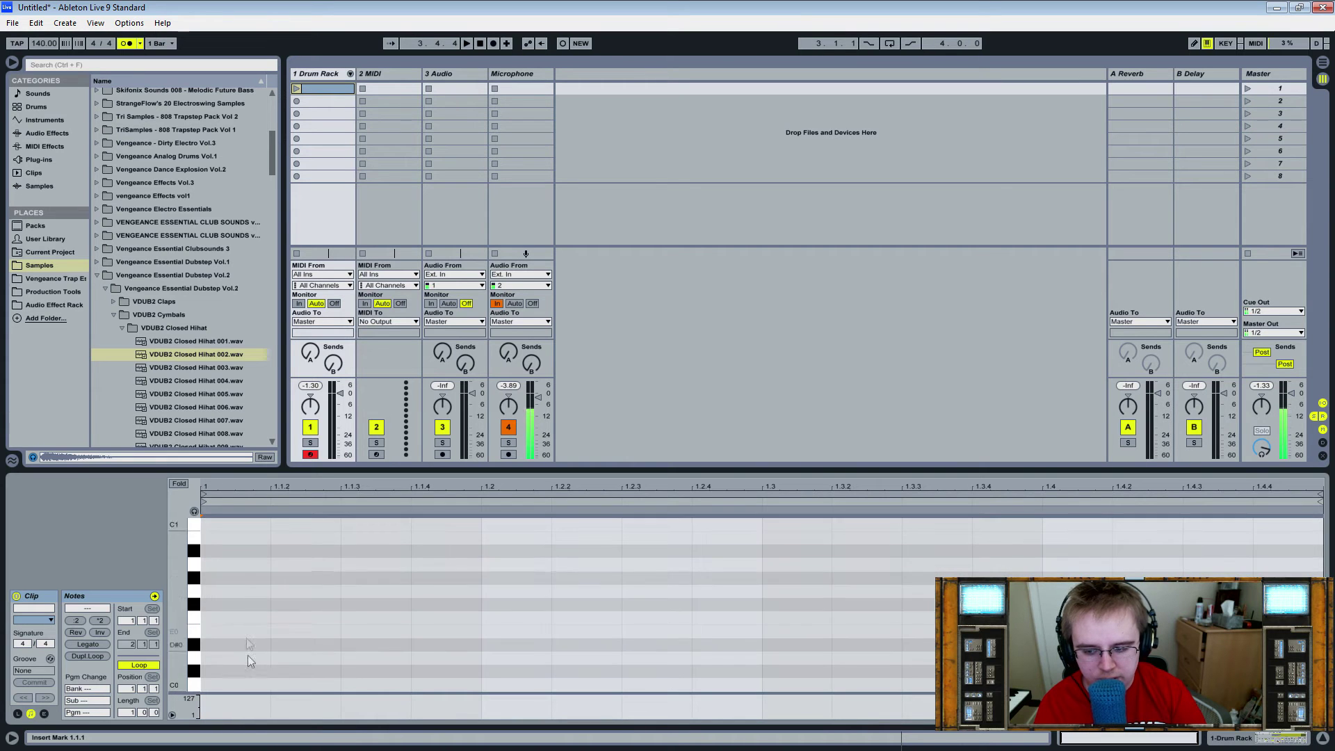
{"action": "scroll", "coordinate": [272, 626], "scroll_direction": "up", "scroll_amount": 10}
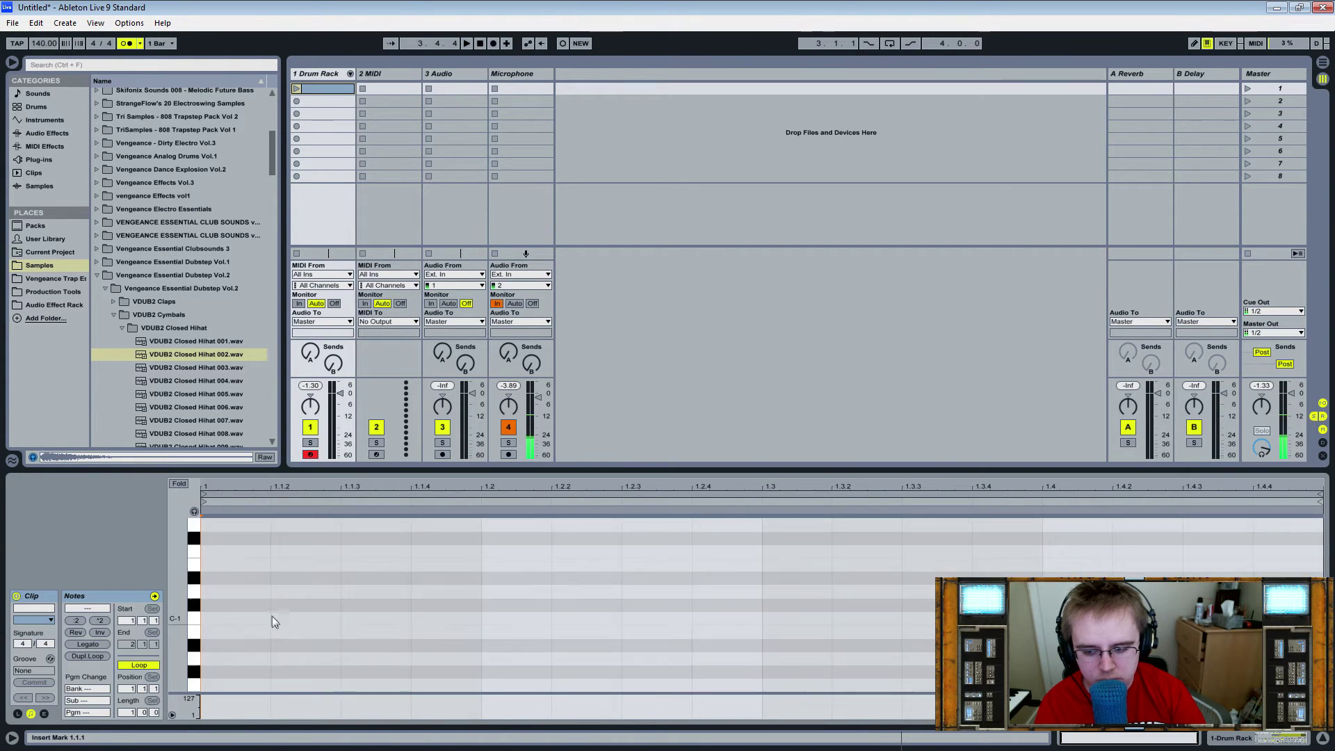
{"action": "scroll", "coordinate": [273, 605], "scroll_direction": "up", "scroll_amount": 15}
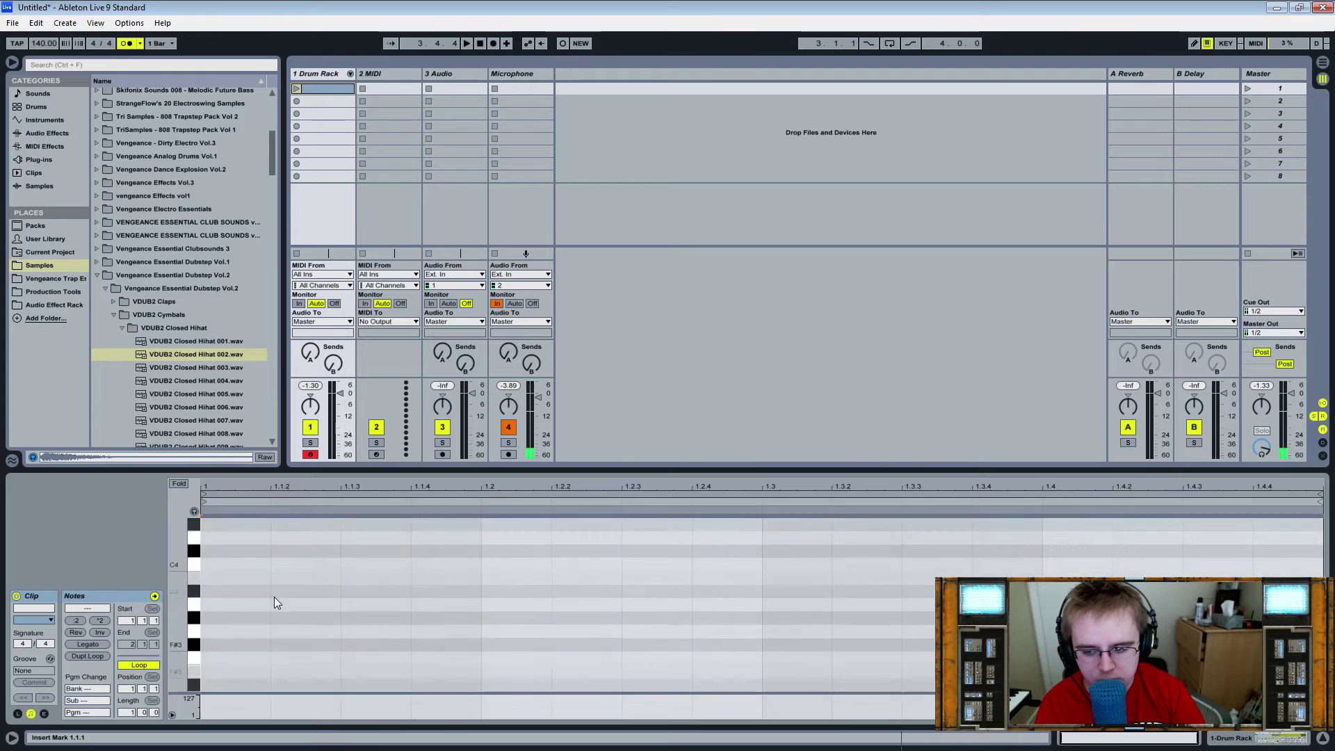
{"action": "scroll", "coordinate": [257, 584], "scroll_direction": "down", "scroll_amount": 7}
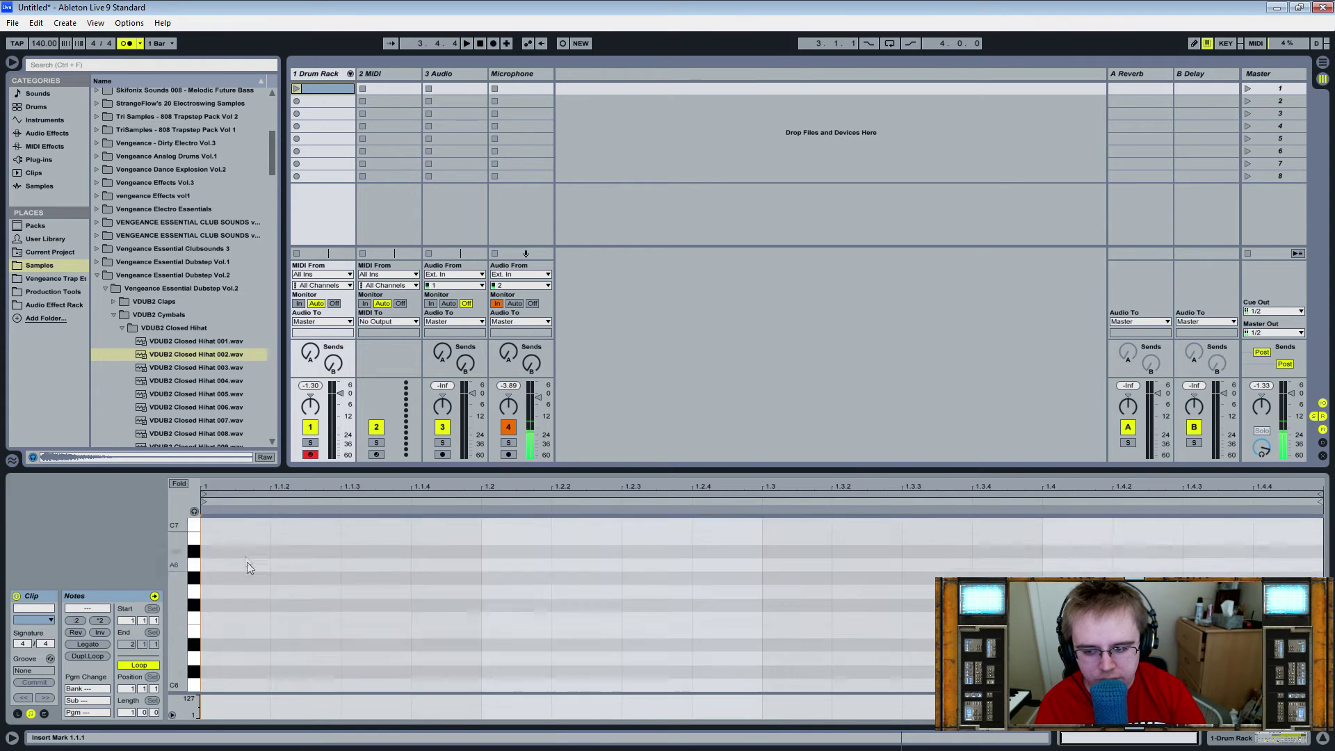
{"action": "left_click", "coordinate": [179, 484]}
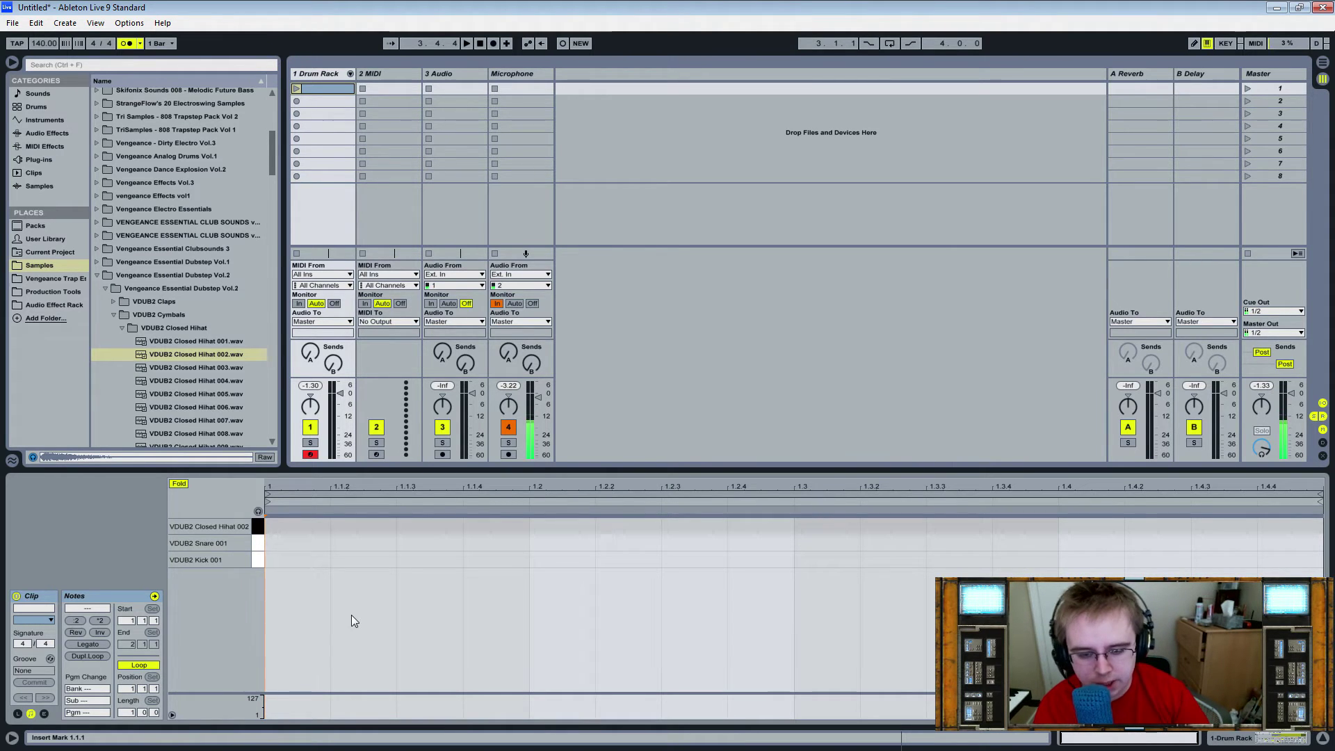
Test playback of the empty clip and scene 1, and draw a VDUB2 Kick 001 note at 1.1.1 in Draw Mode
{"action": "key", "text": "b"}
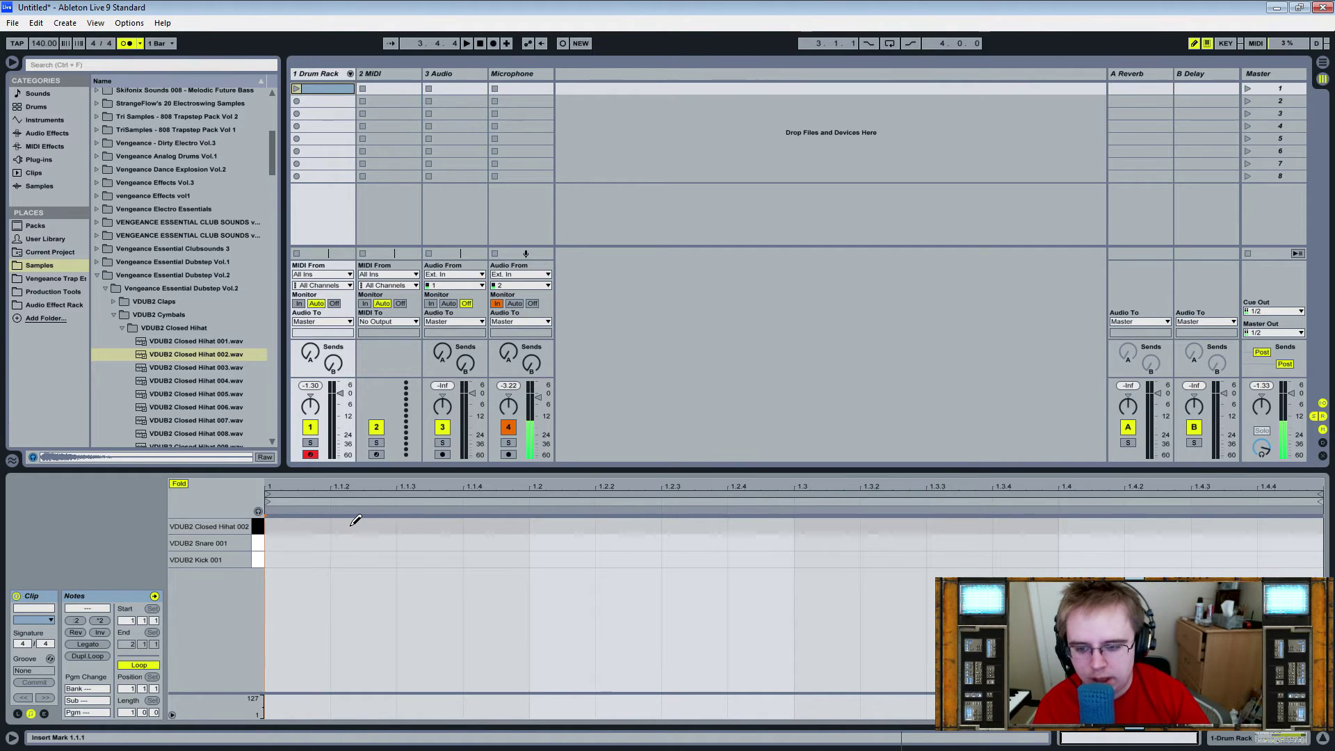
{"action": "left_click", "coordinate": [297, 89]}
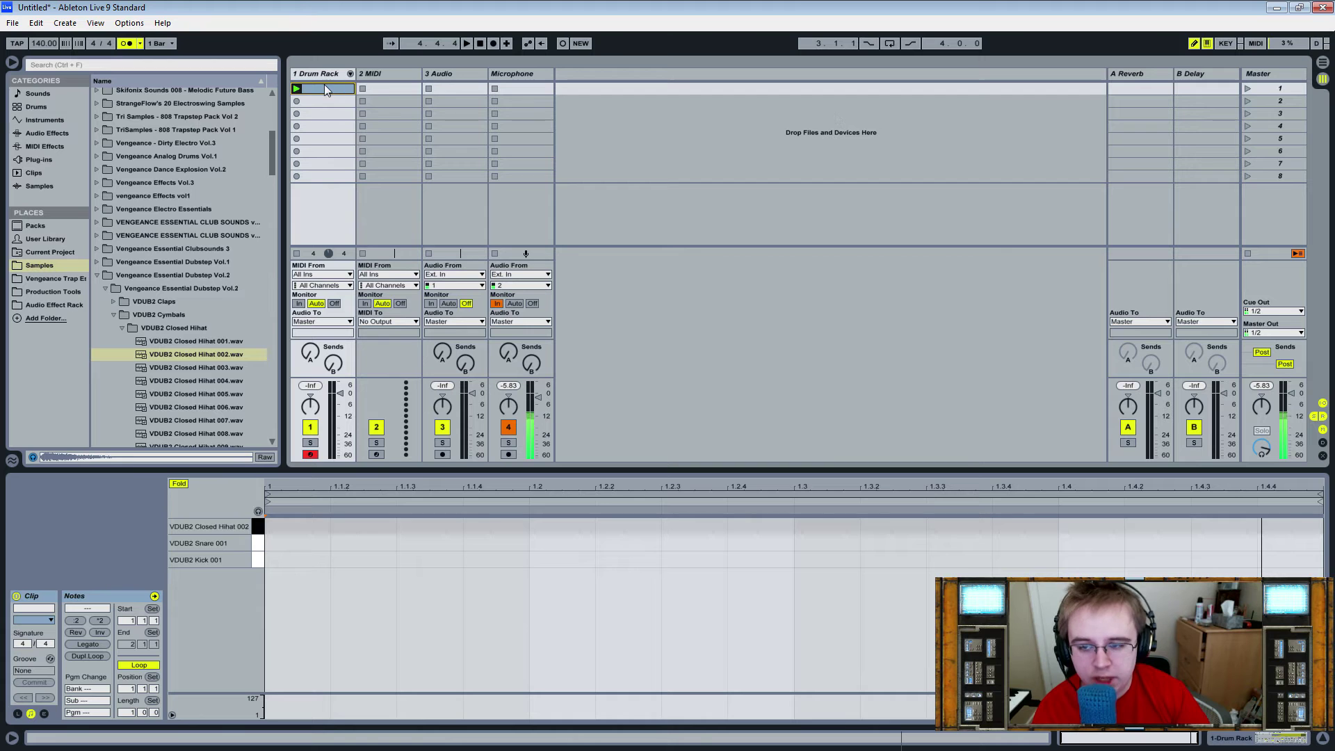
{"action": "left_click", "coordinate": [1249, 88]}
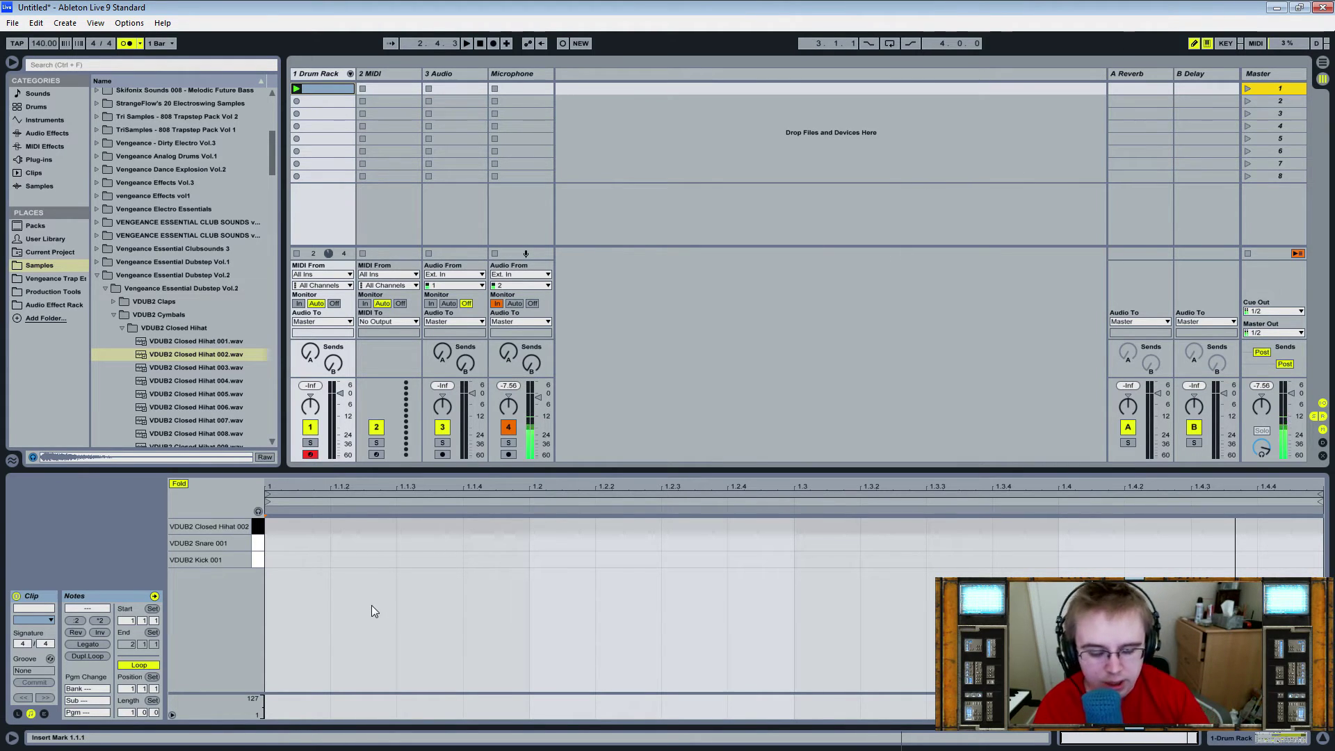
{"action": "left_click", "coordinate": [294, 559]}
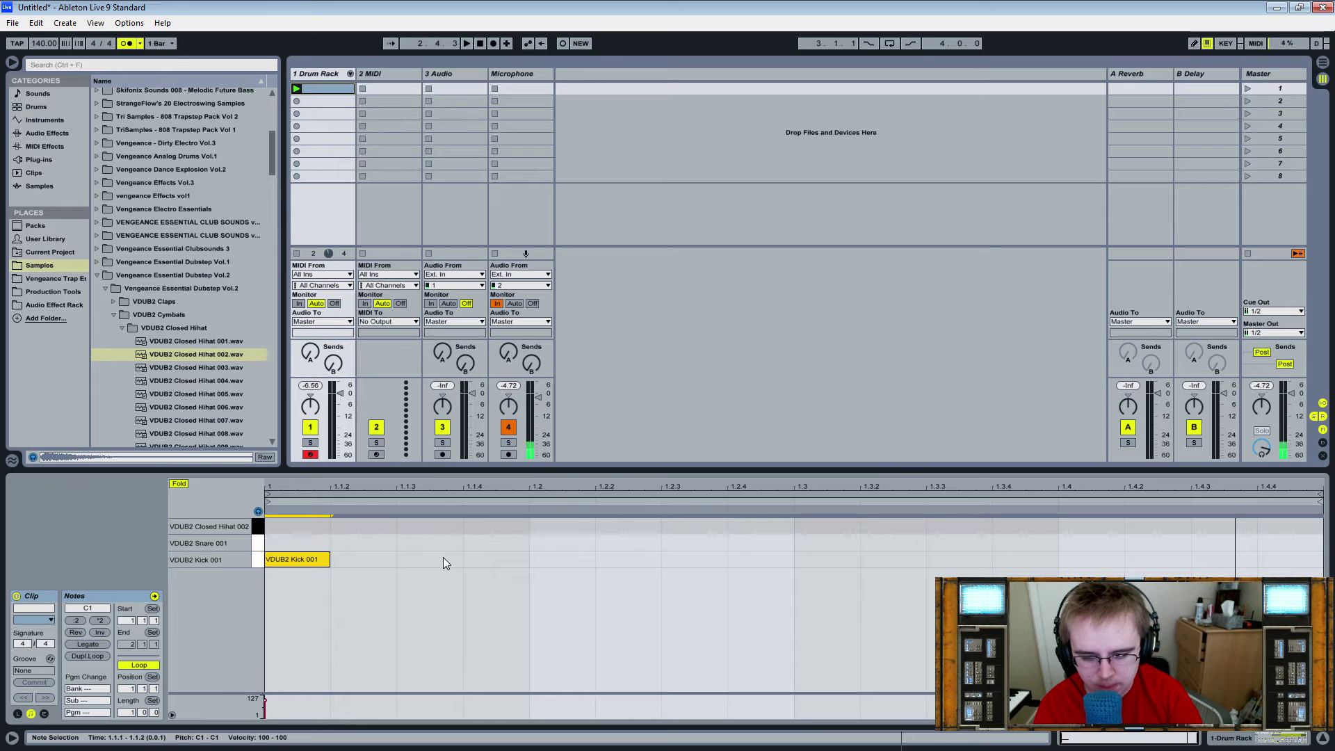
Try box-selecting notes with Draw Mode off, and adding and erasing a kick note at 1.1.4 with it on
{"action": "key", "text": "b"}
{"action": "left_click_drag", "start_coordinate": [466, 581], "coordinate": [285, 542]}
{"action": "left_click", "coordinate": [455, 564]}
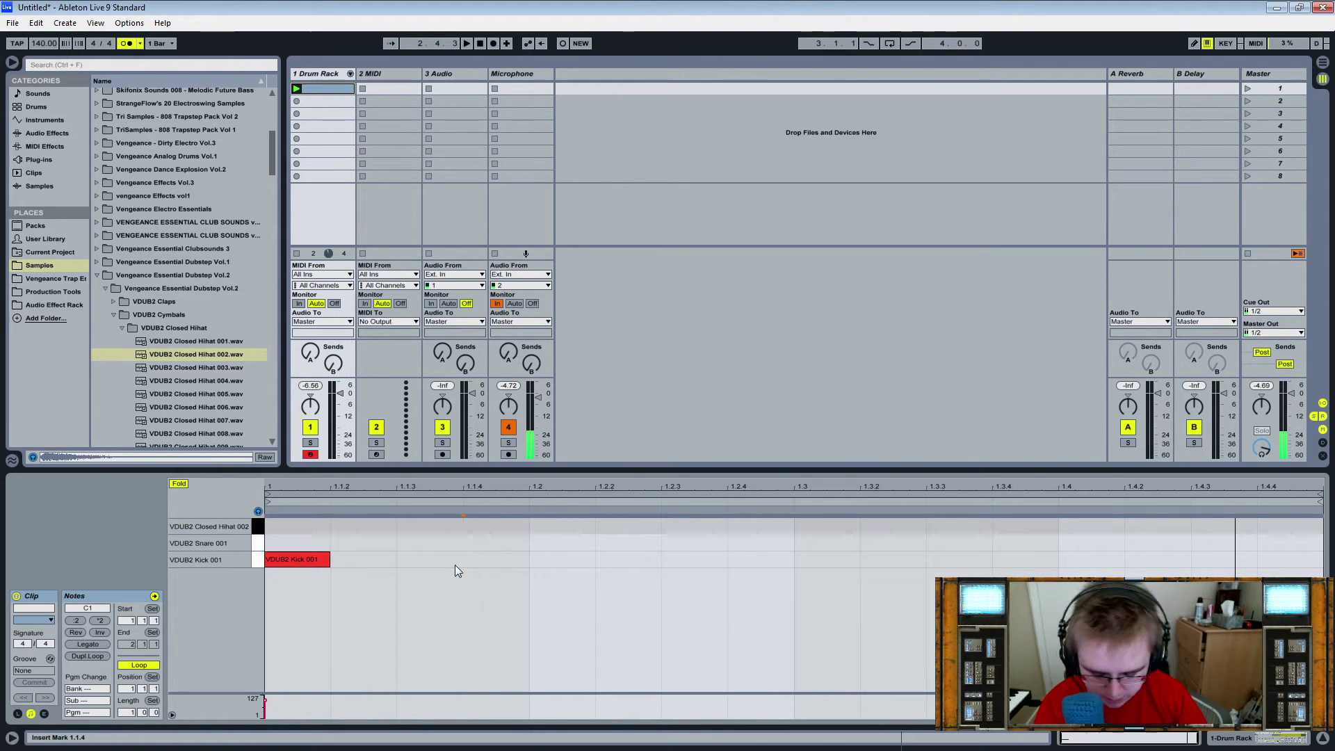
{"action": "key", "text": "b"}
{"action": "left_click", "coordinate": [479, 559]}
{"action": "left_click", "coordinate": [482, 559]}
{"action": "left_click", "coordinate": [485, 559]}
{"action": "left_click", "coordinate": [483, 559]}
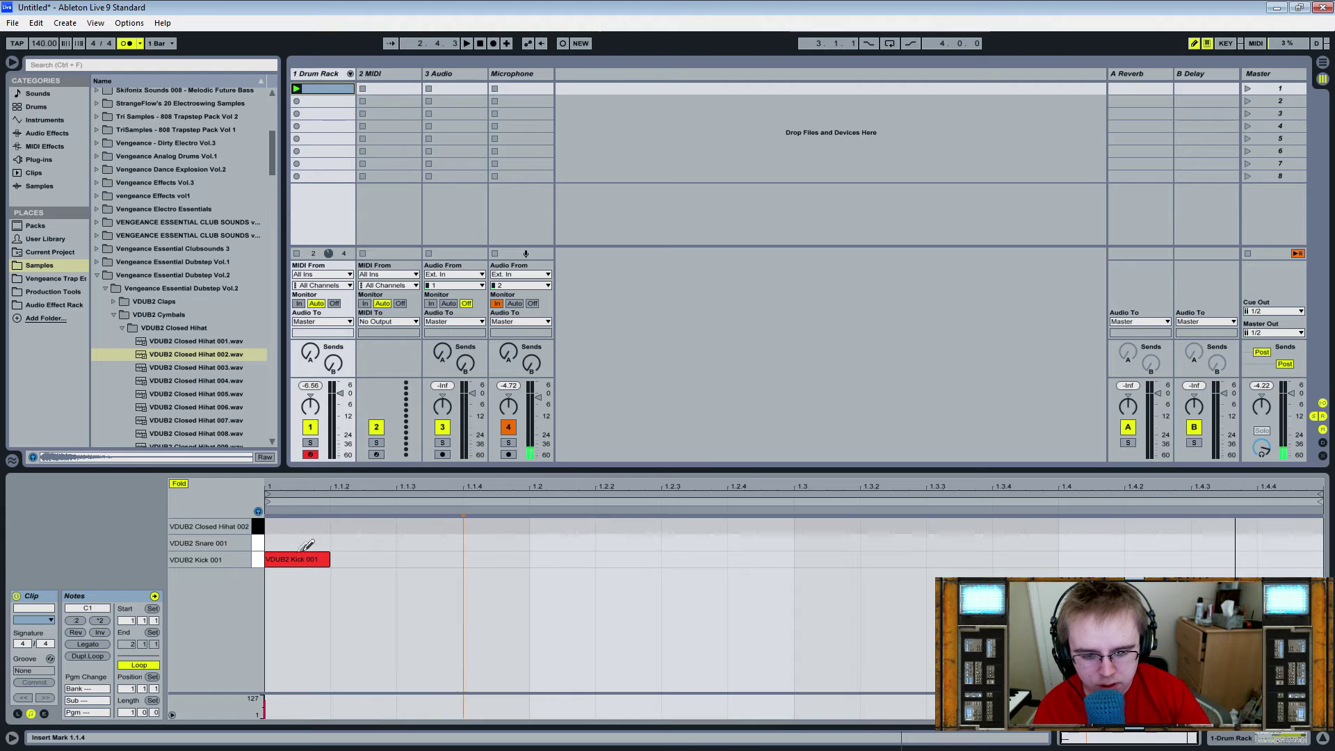
Draw a snare note at 1.3 and closed hi-hat notes at 1.2 and 1.4, and play the clip
{"action": "left_click", "coordinate": [819, 543]}
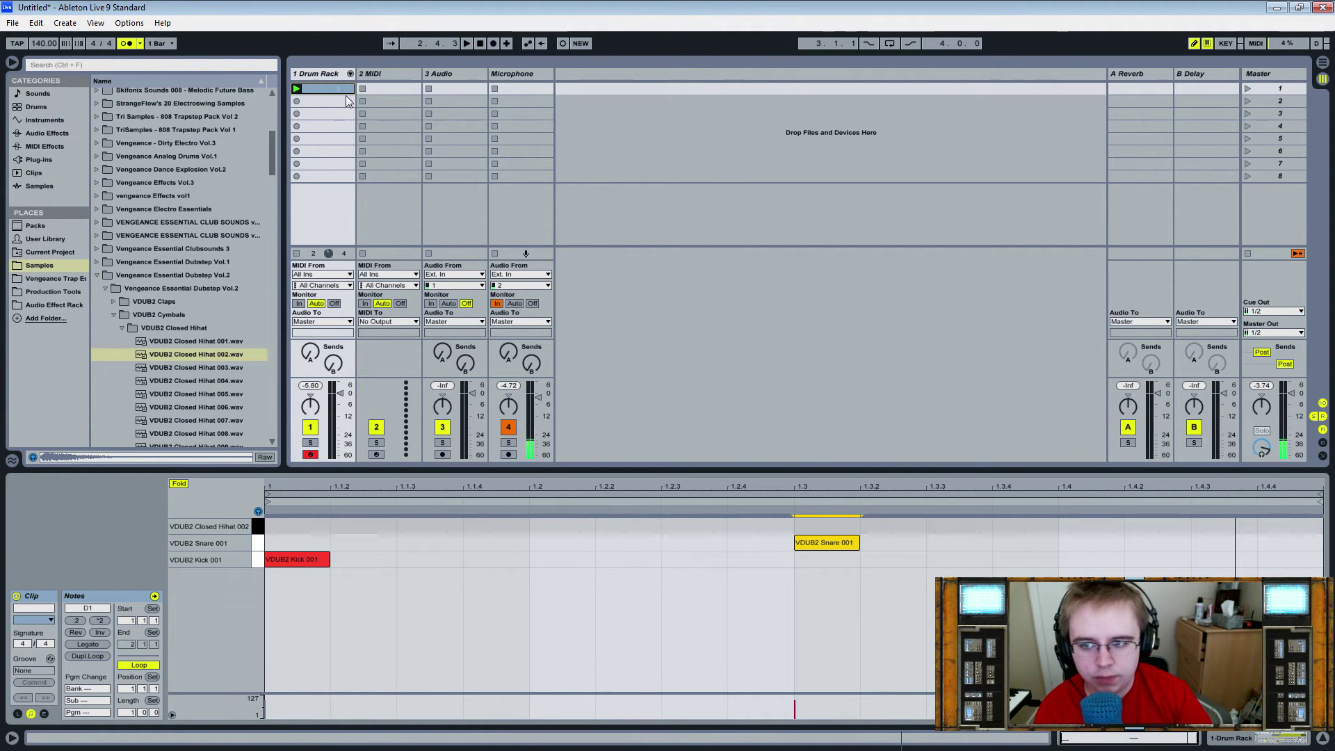
{"action": "left_click", "coordinate": [296, 89]}
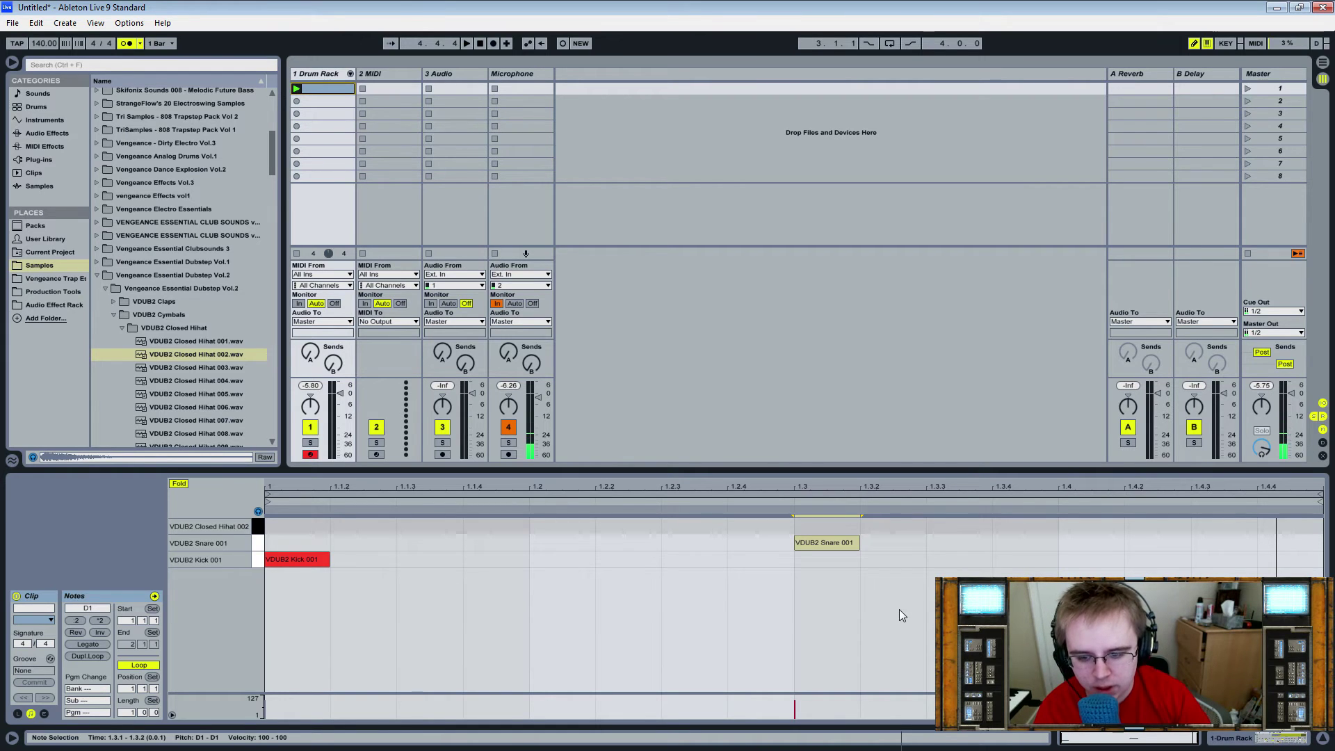
{"action": "left_click", "coordinate": [548, 526]}
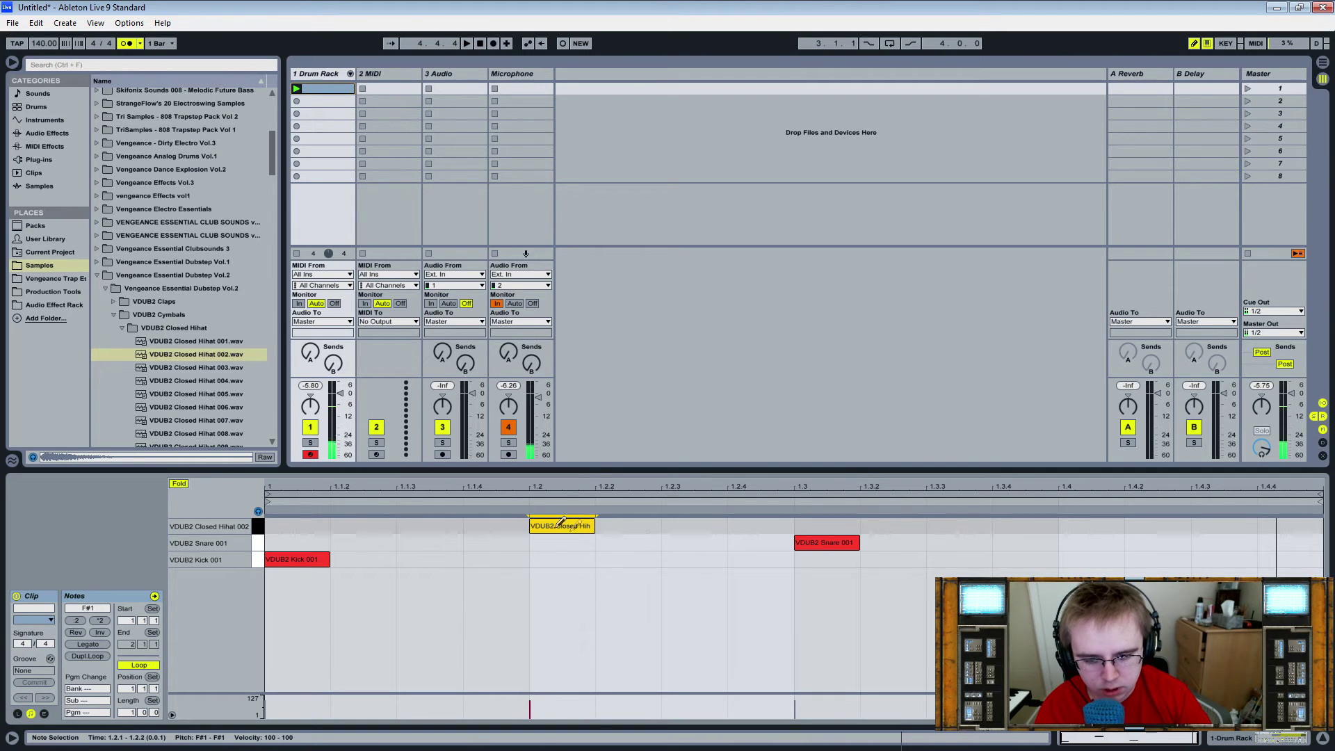
{"action": "left_click", "coordinate": [1072, 527]}
{"action": "key", "text": "space"}
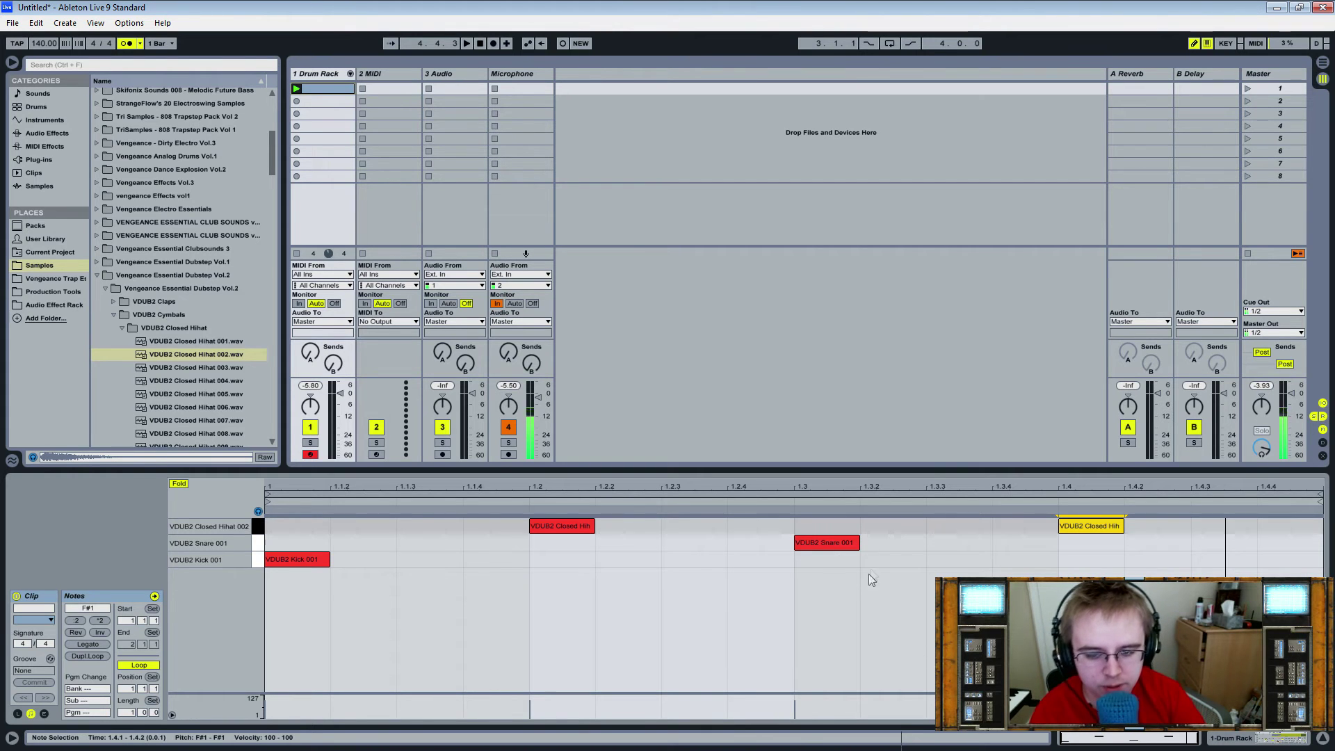
Insert a MIDI clip in the track's second slot and draw a kick at 1.1.1, snares at 1.3 and 1.4, and a closed hi-hat at 1.2
{"action": "right_click", "coordinate": [317, 100]}
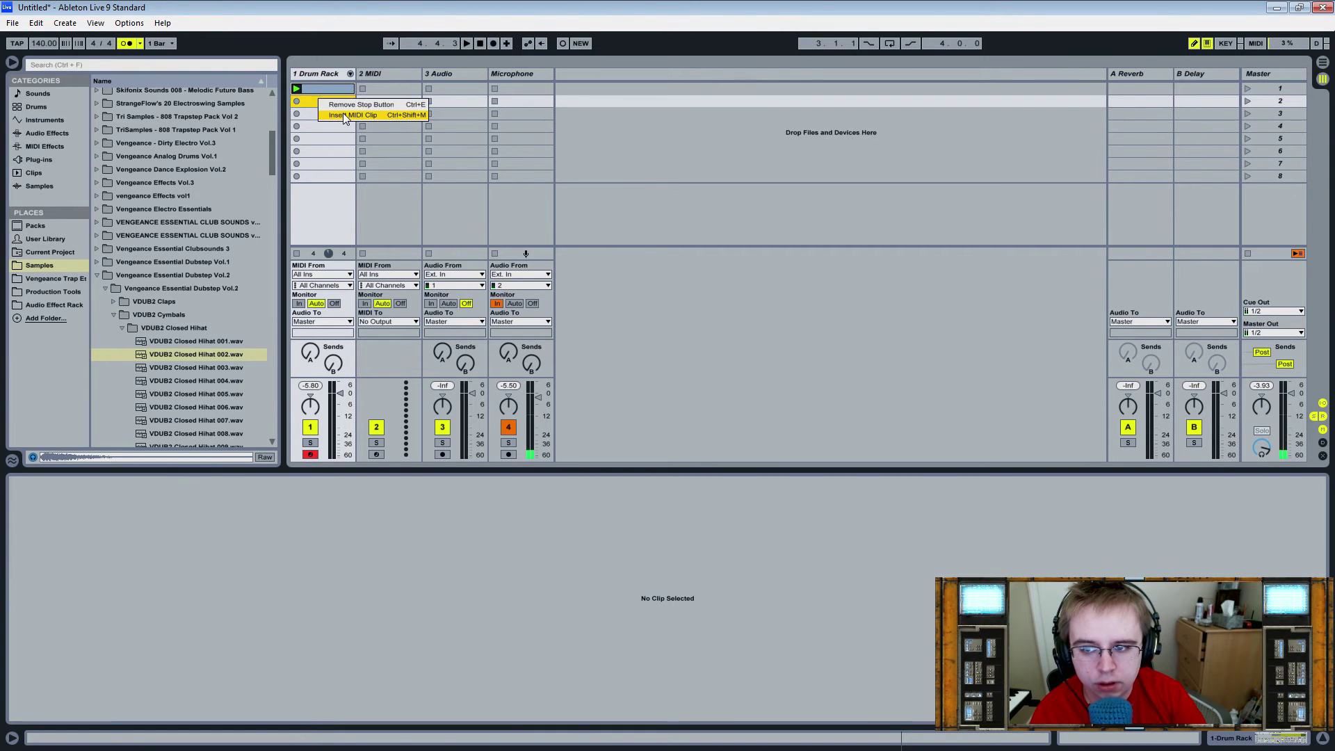
{"action": "left_click", "coordinate": [343, 115]}
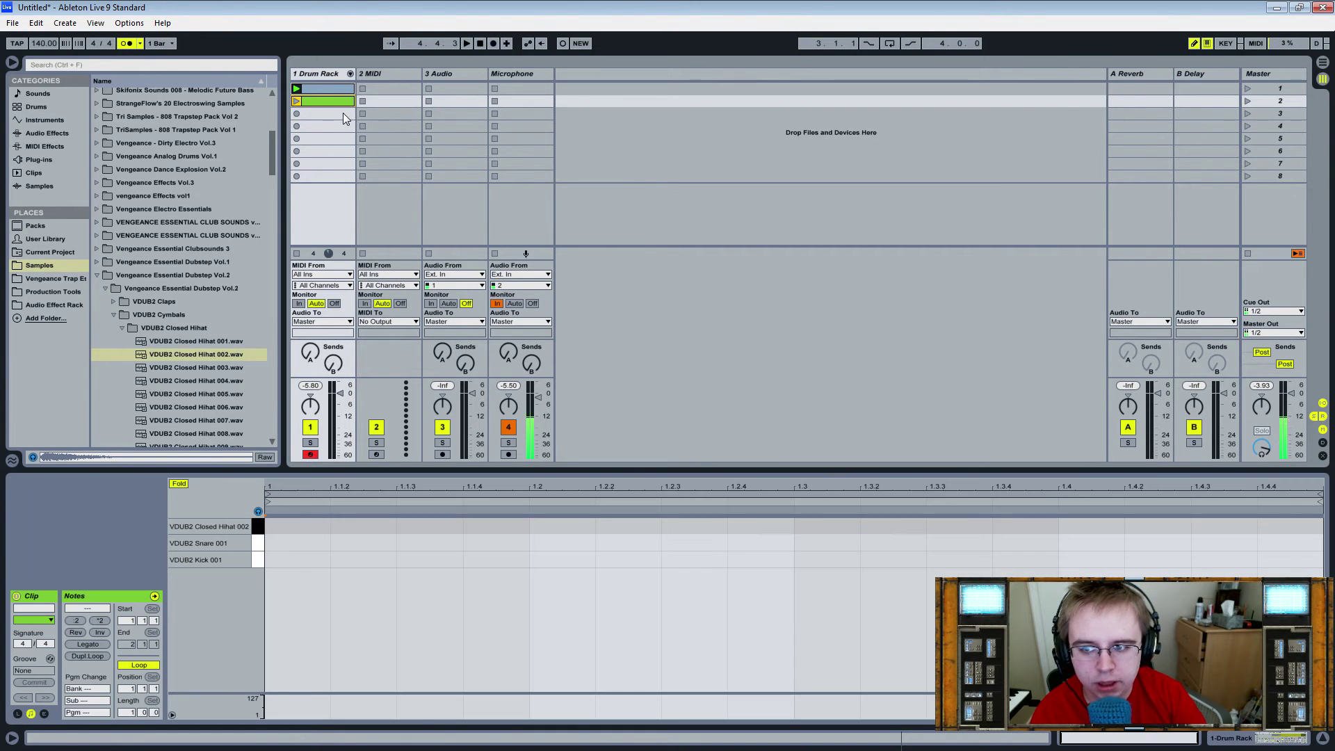
{"action": "left_click", "coordinate": [316, 558]}
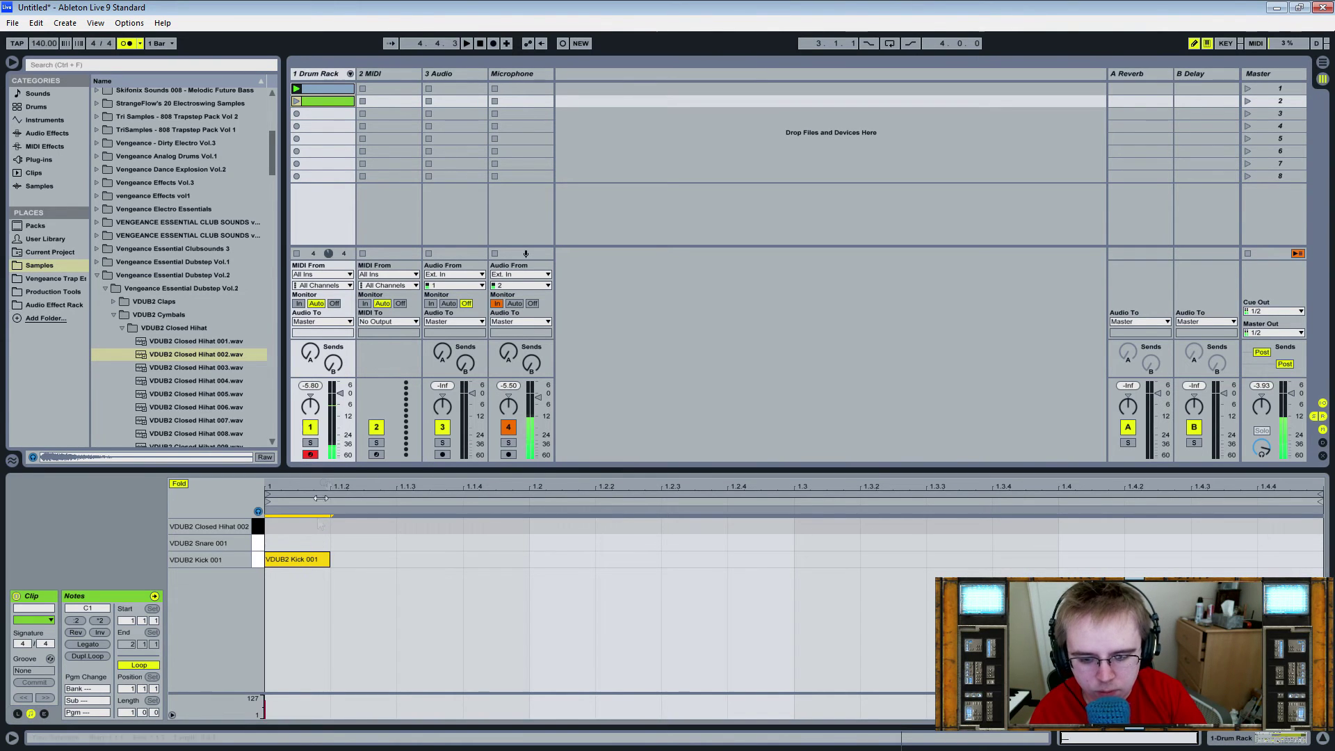
{"action": "left_click", "coordinate": [830, 543]}
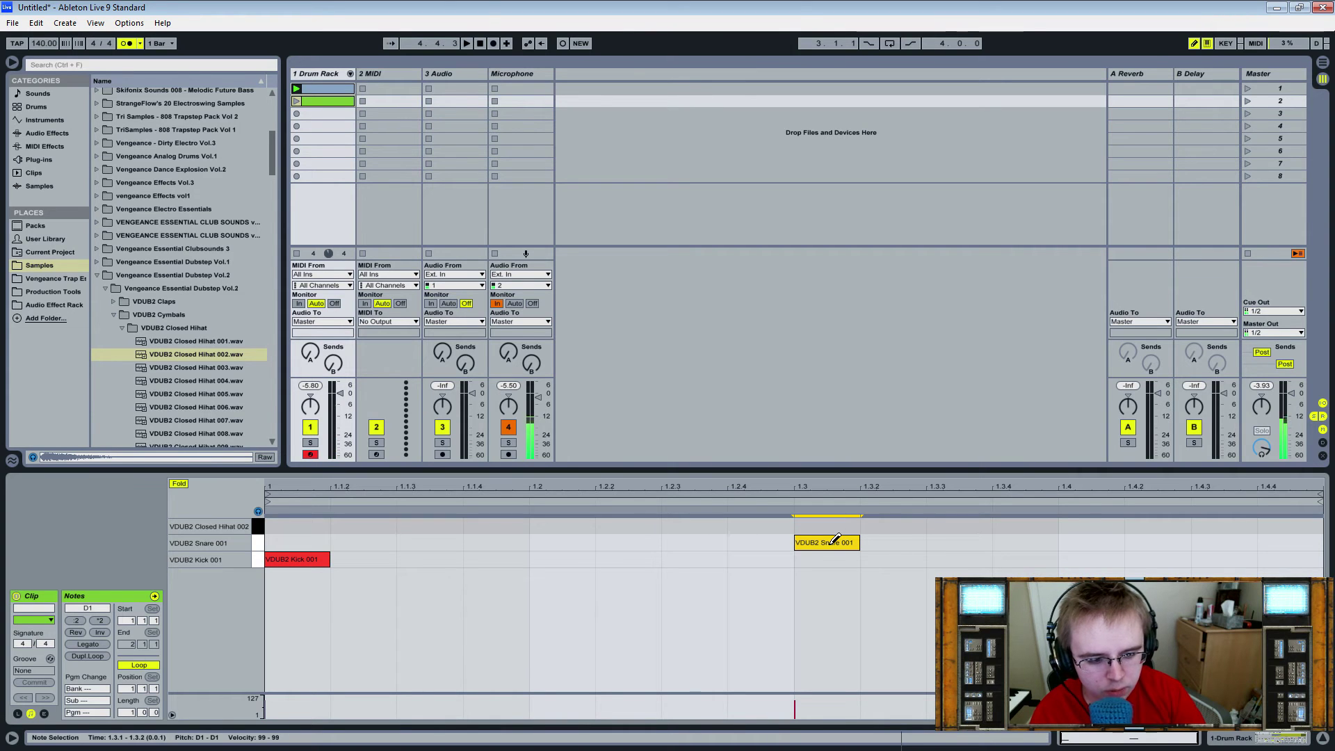
{"action": "left_click", "coordinate": [1084, 543]}
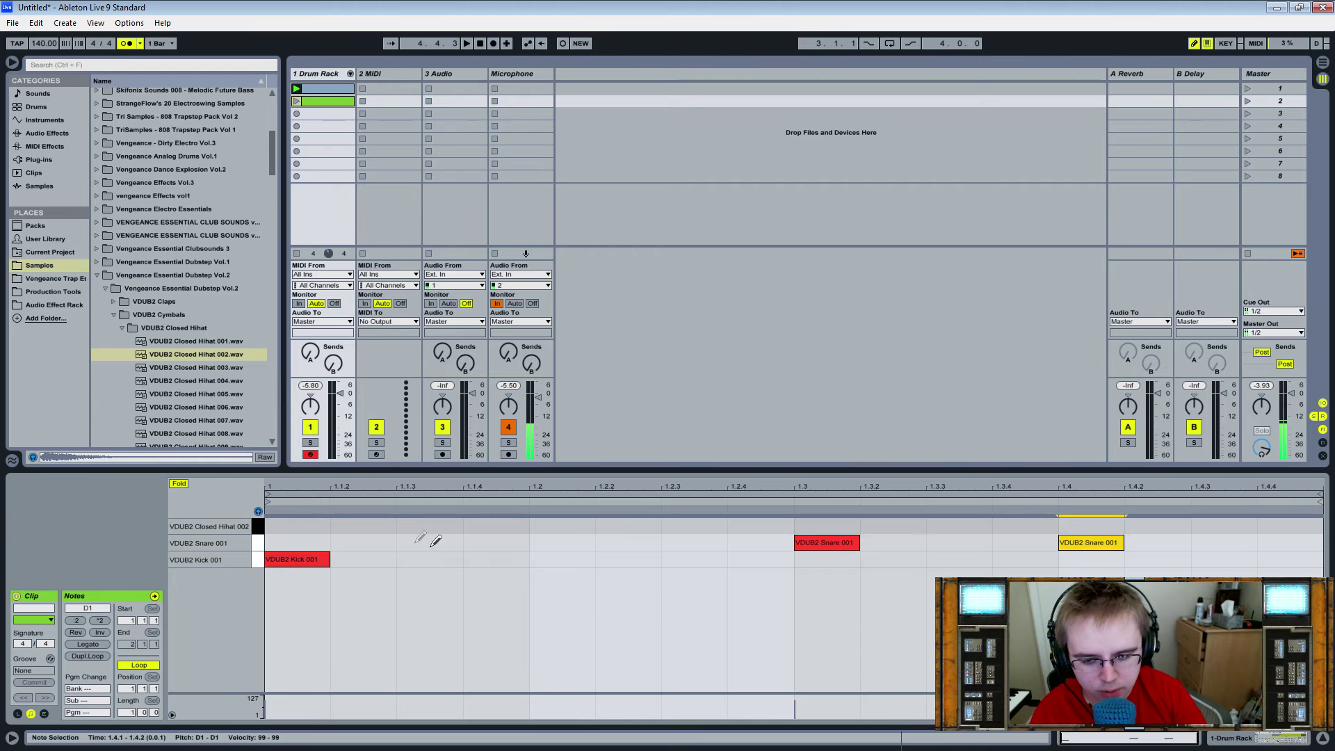
{"action": "left_click", "coordinate": [557, 526]}
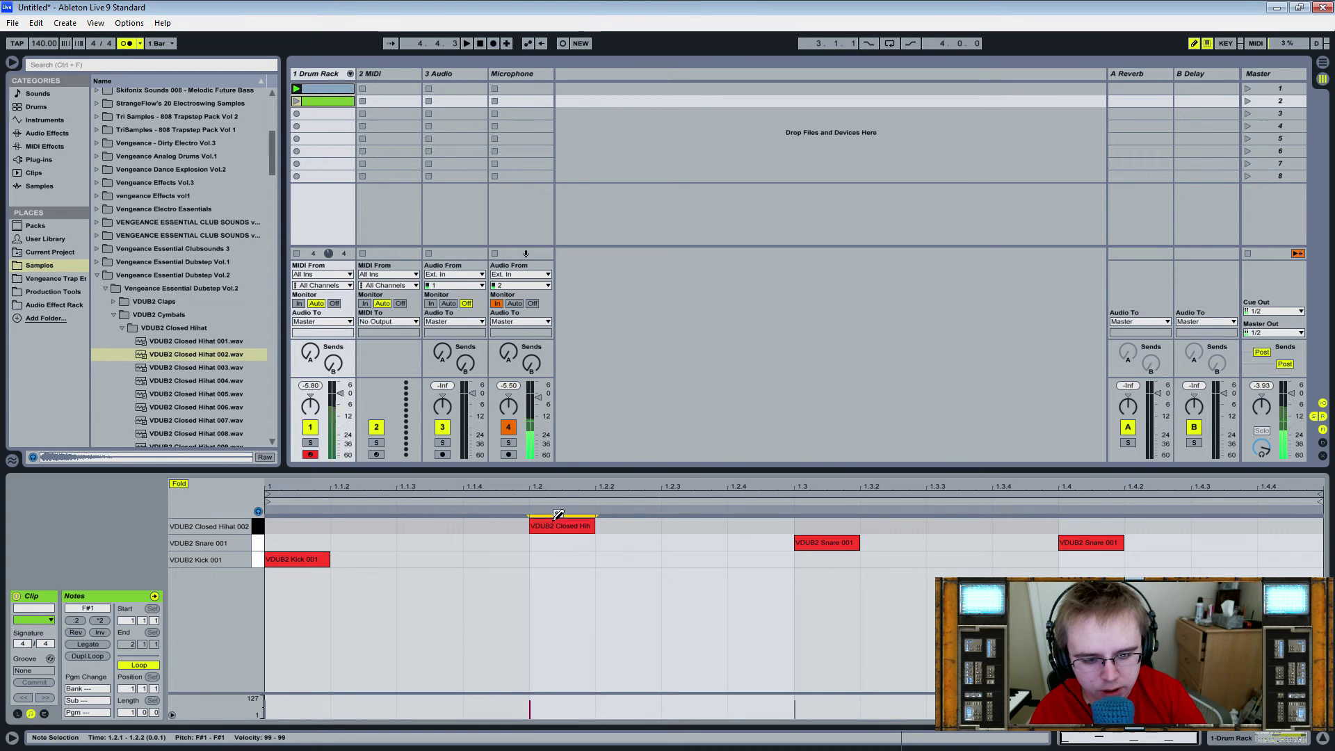
Draw a closed hi-hat note at 1.4 in the second clip, and play the clip before stopping playback
{"action": "left_click", "coordinate": [1070, 526]}
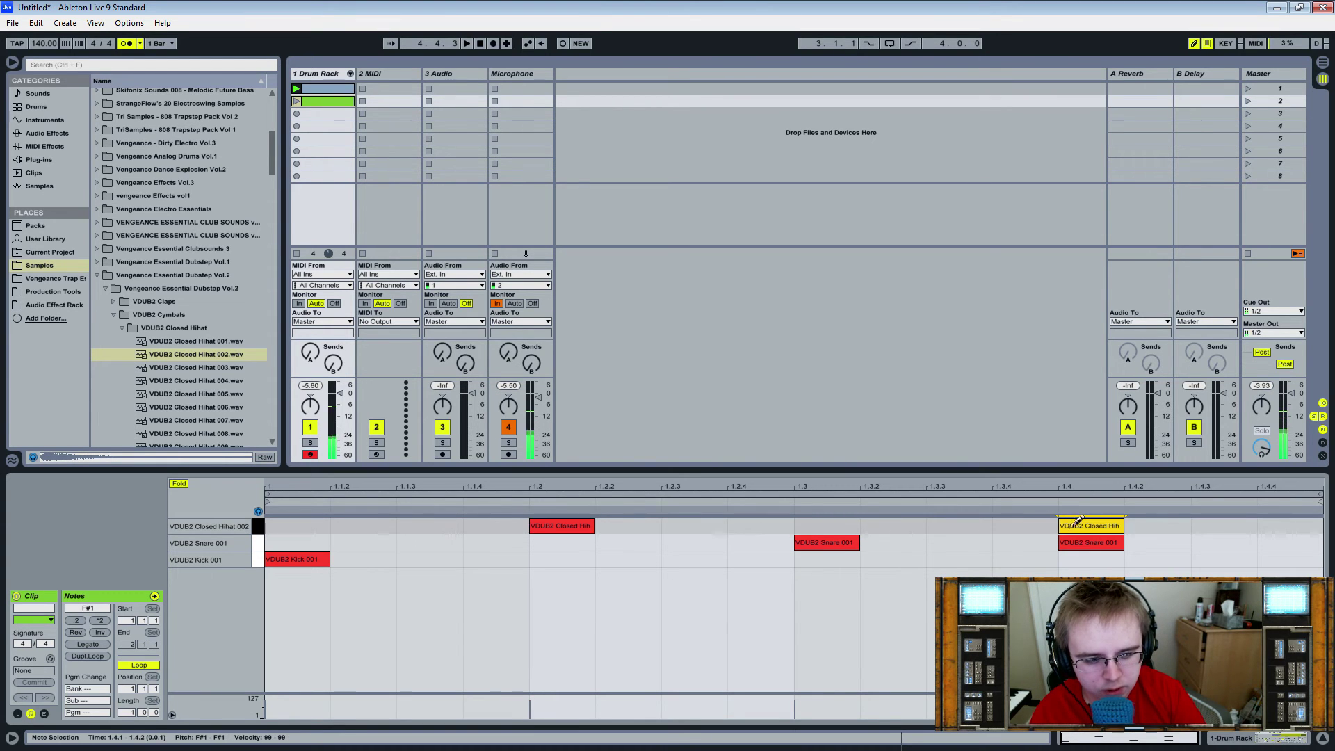
{"action": "left_click", "coordinate": [297, 100]}
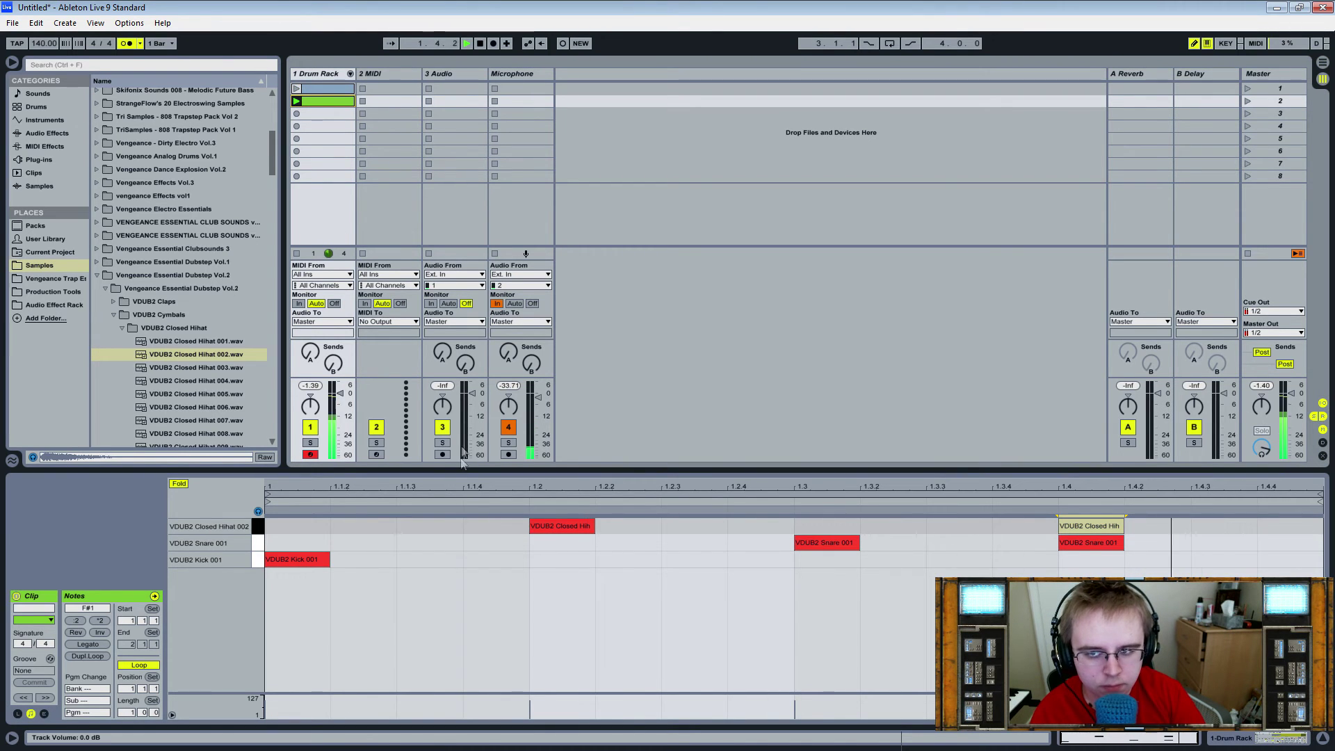
{"action": "right_click", "coordinate": [461, 414]}
{"action": "left_click", "coordinate": [816, 379]}
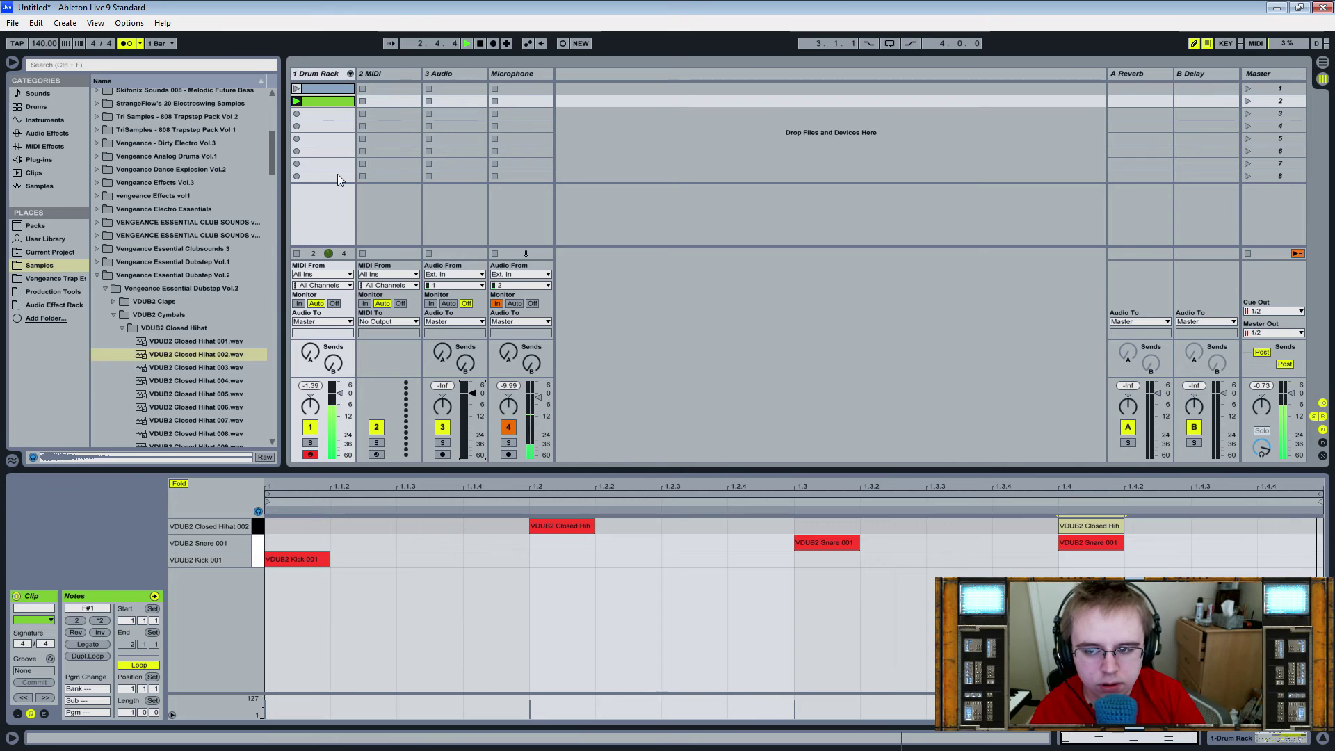
{"action": "key", "text": "space"}
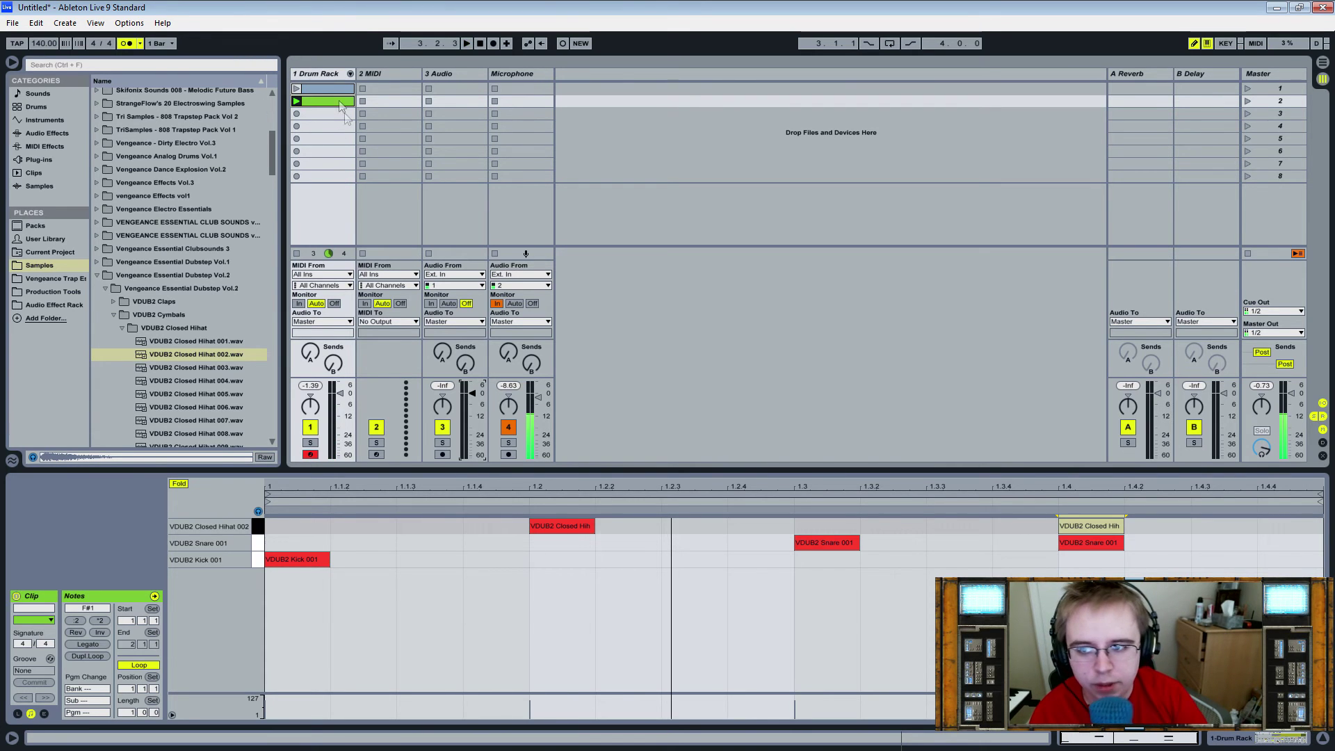
Play the first and second Drum Rack clips in turn to compare their patterns
{"action": "left_click", "coordinate": [296, 88]}
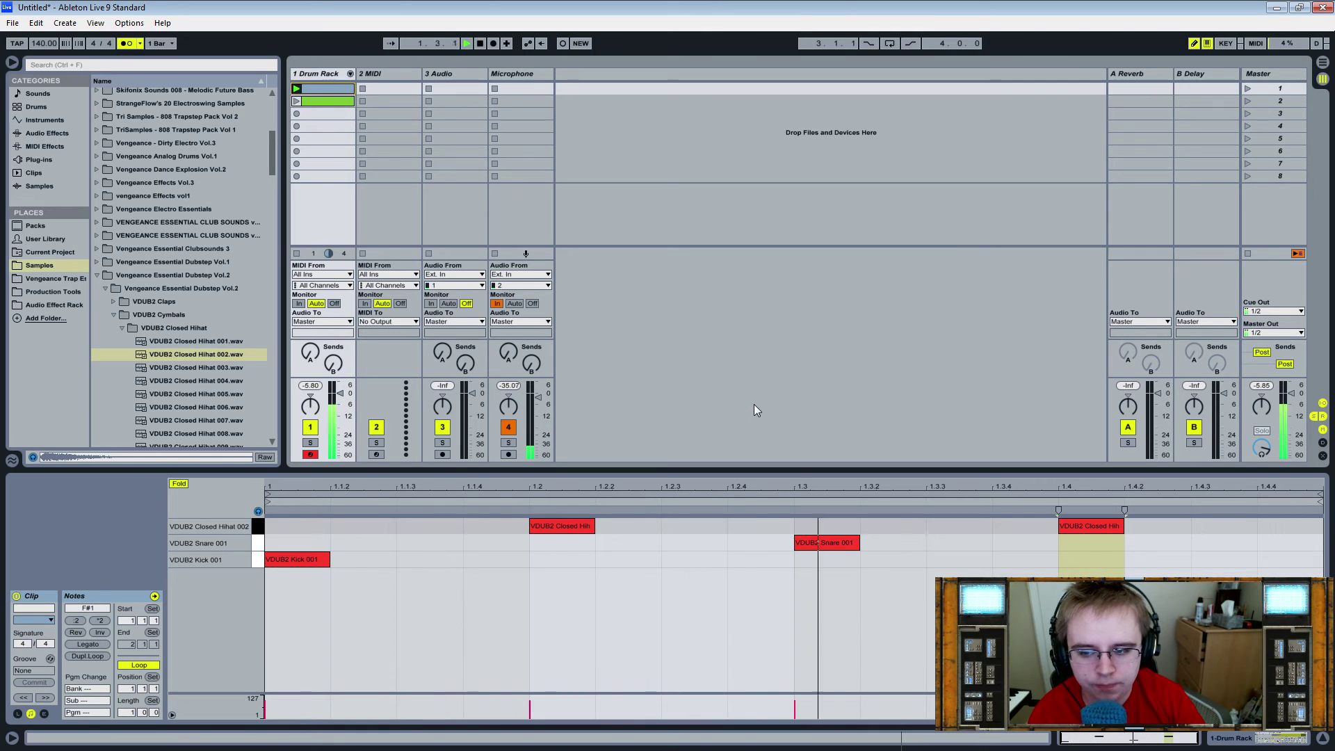
{"action": "left_click", "coordinate": [297, 101]}
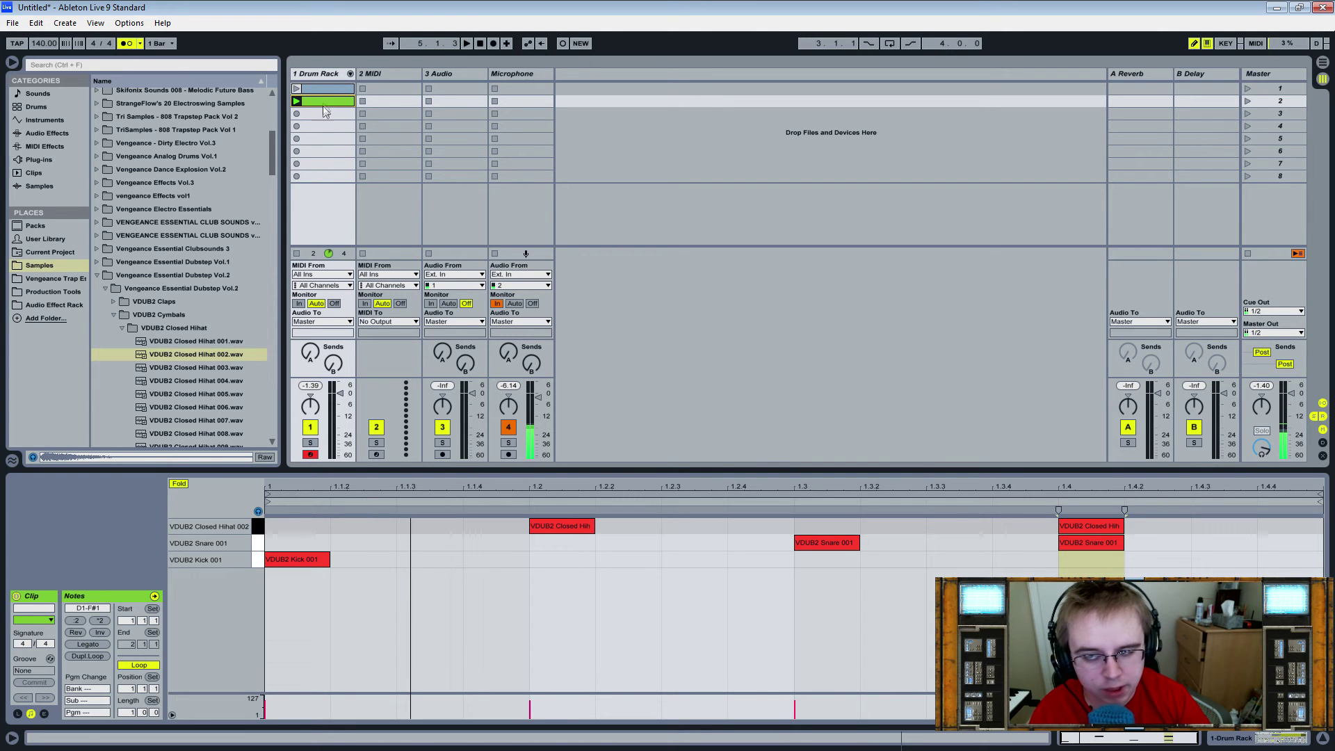
{"action": "left_click", "coordinate": [332, 89]}
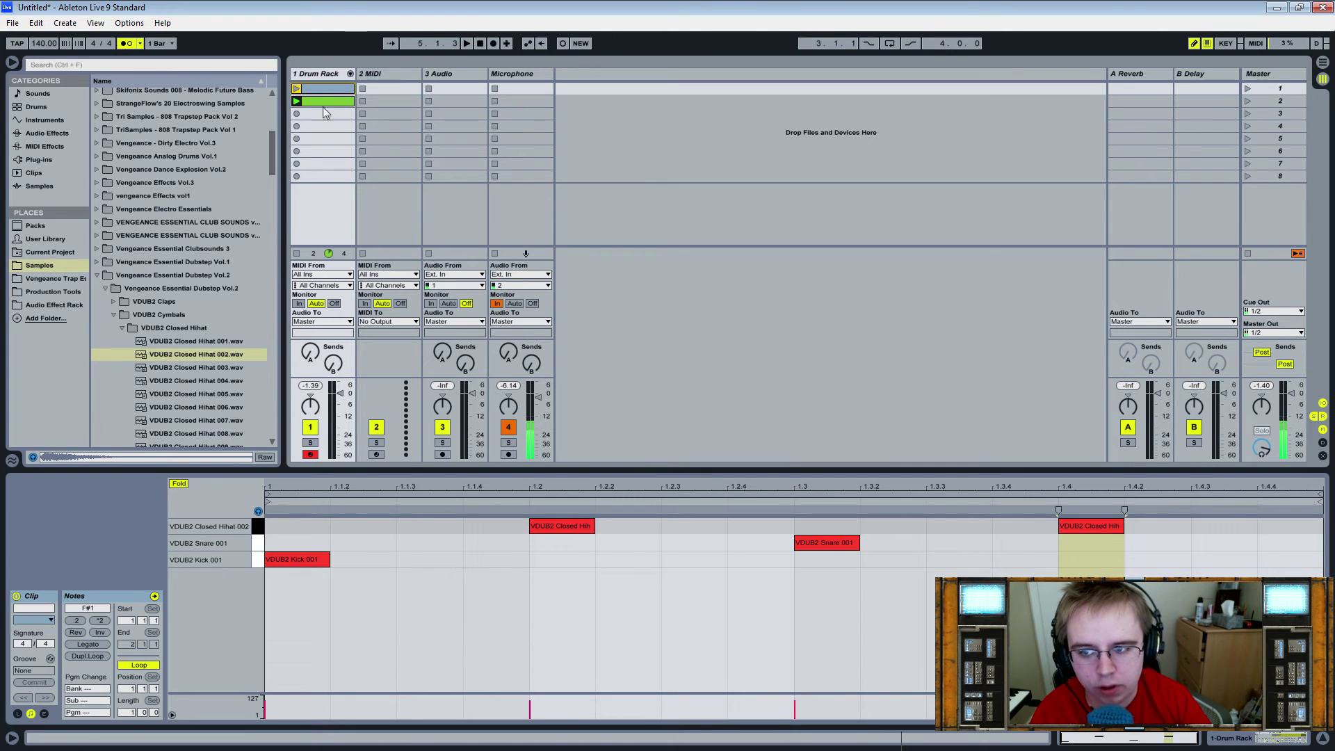
Insert a MIDI clip in the Drum Rack track's third slot and set its loop length to 4 bars
{"action": "right_click", "coordinate": [326, 111]}
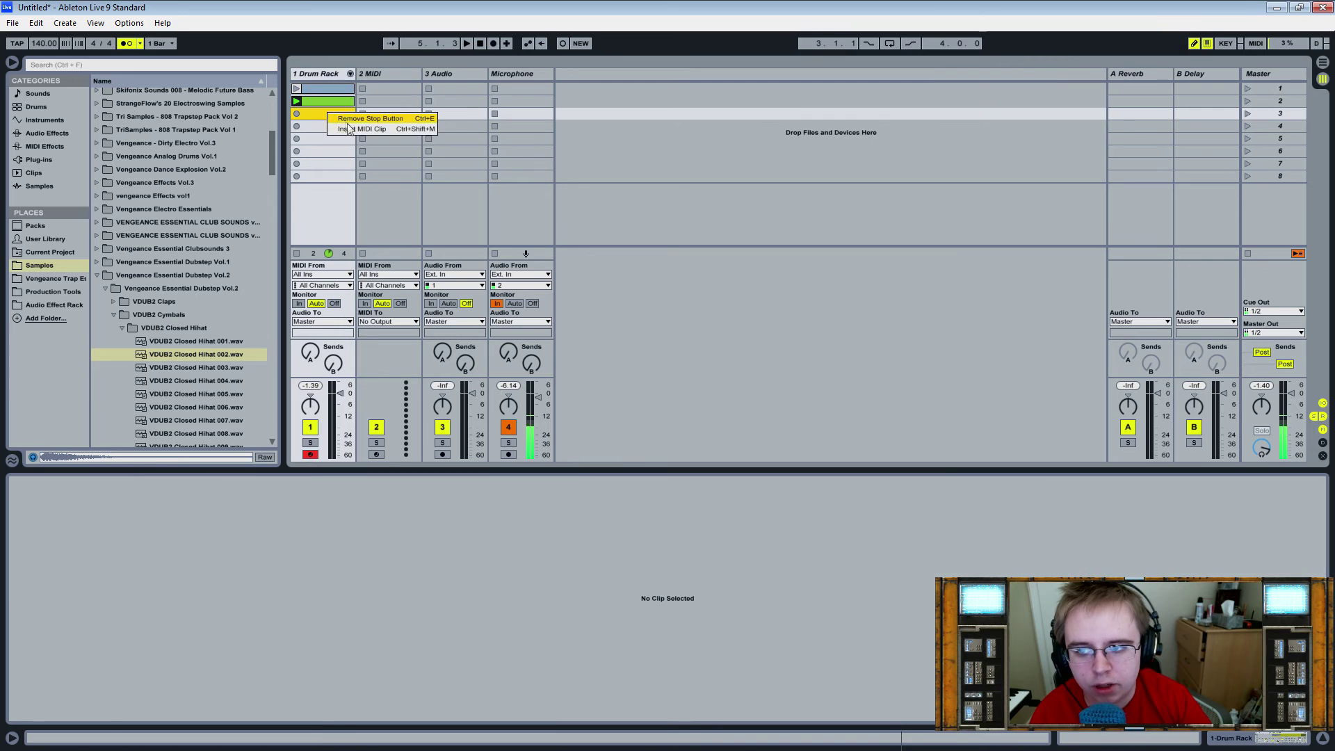
{"action": "left_click", "coordinate": [347, 125]}
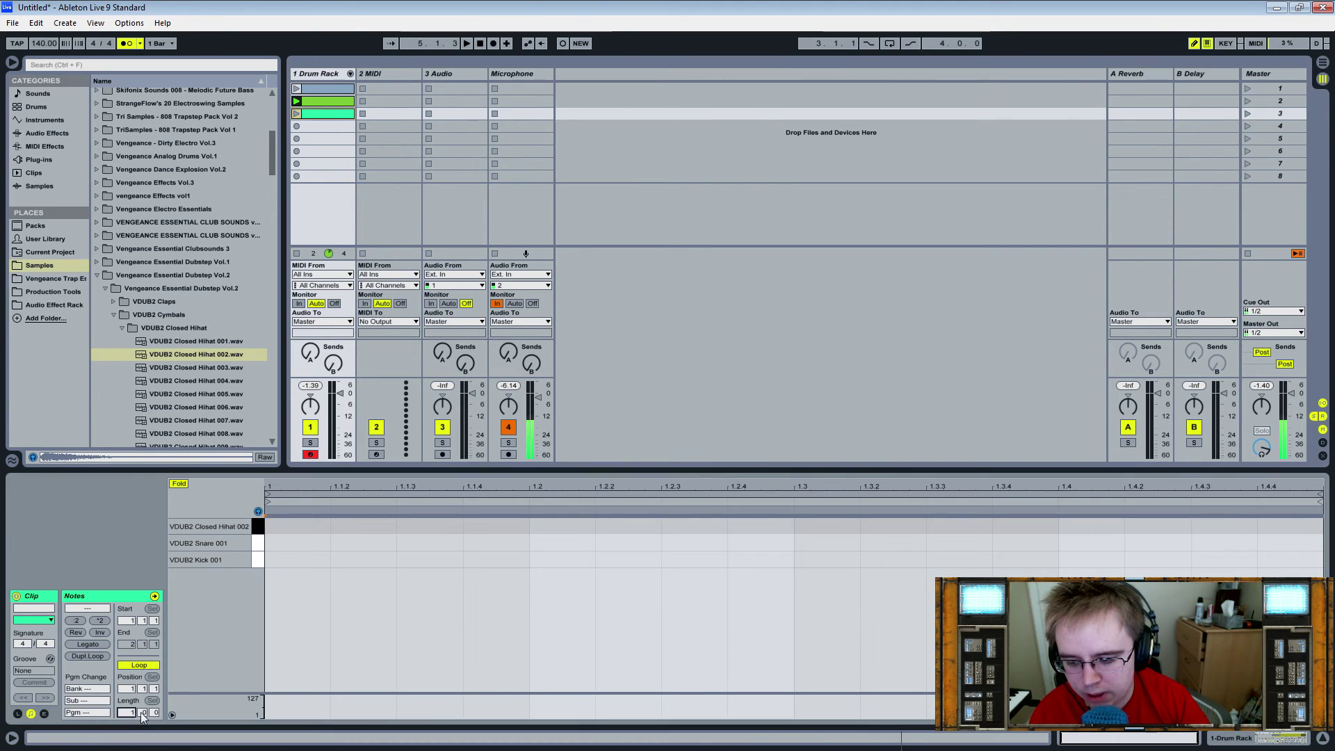
{"action": "type", "text": "4"}
{"action": "key", "text": "Return"}
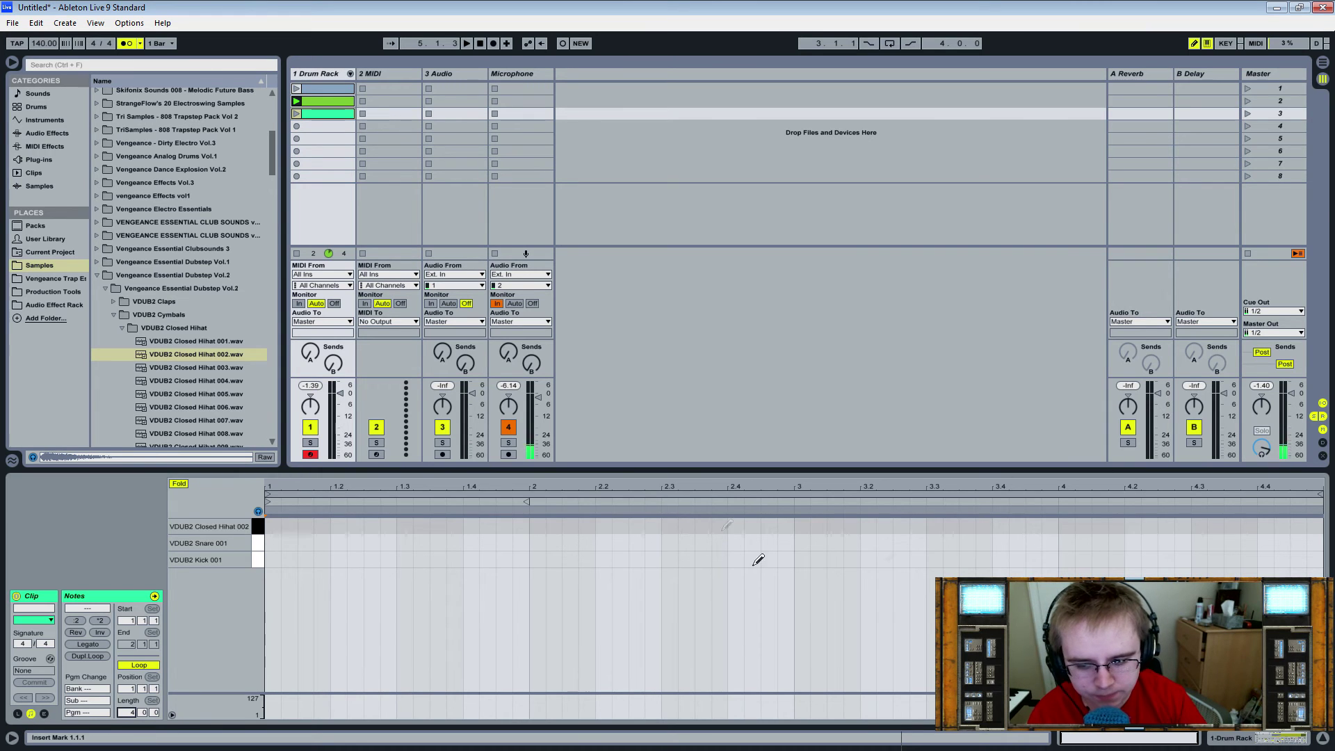
Draw kick notes on beat 1 and snare notes on beat 3 of all four bars, plus an extra snare at 4.4
{"action": "left_click", "coordinate": [272, 560]}
{"action": "left_click", "coordinate": [403, 543]}
{"action": "left_click", "coordinate": [537, 560]}
{"action": "left_click", "coordinate": [668, 543]}
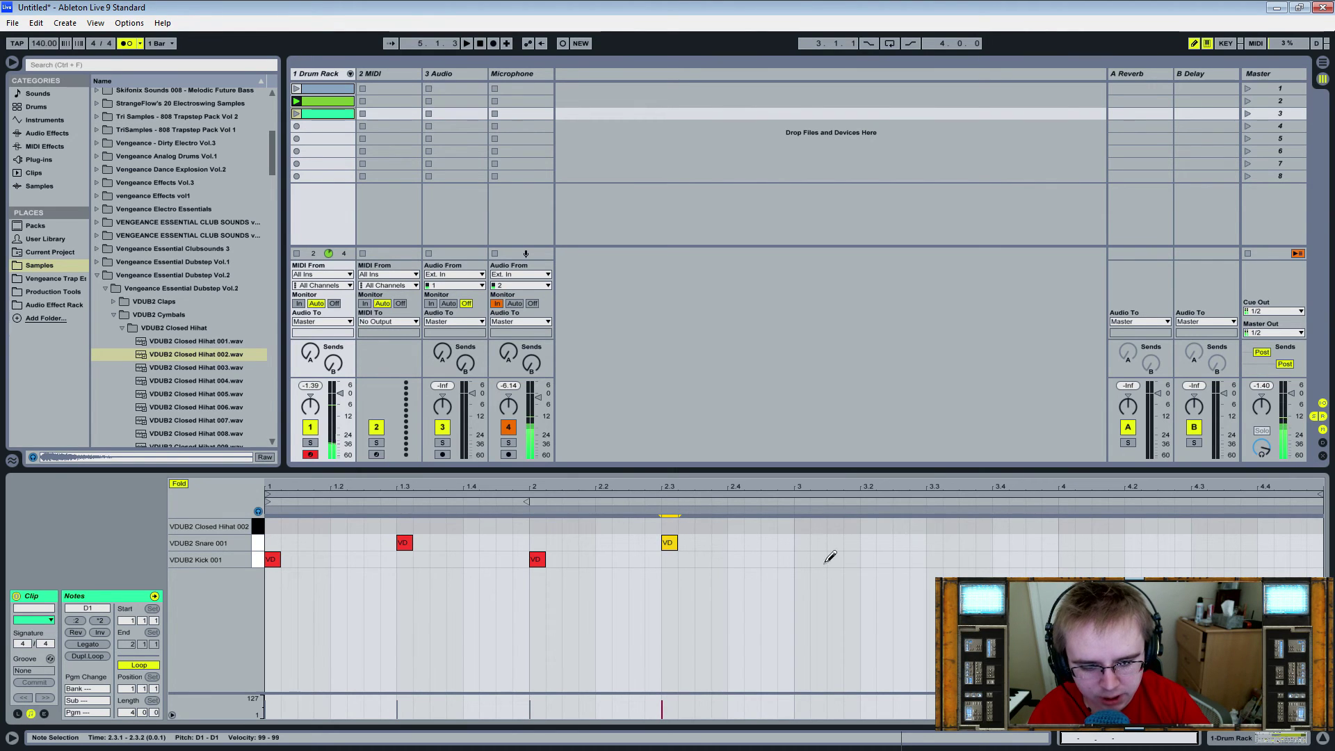
{"action": "left_click", "coordinate": [802, 560]}
{"action": "left_click", "coordinate": [933, 543]}
{"action": "left_click", "coordinate": [1066, 560]}
{"action": "left_click", "coordinate": [1198, 543]}
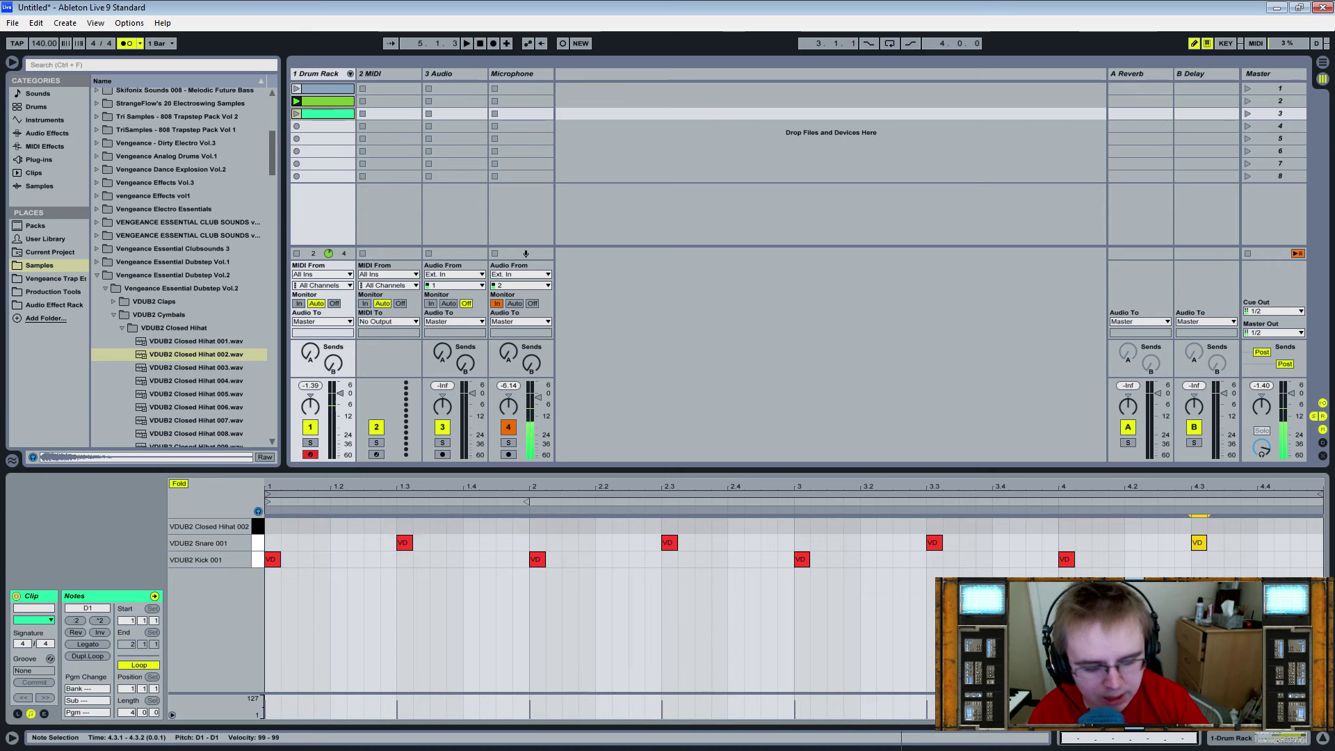
{"action": "left_click", "coordinate": [1265, 542]}
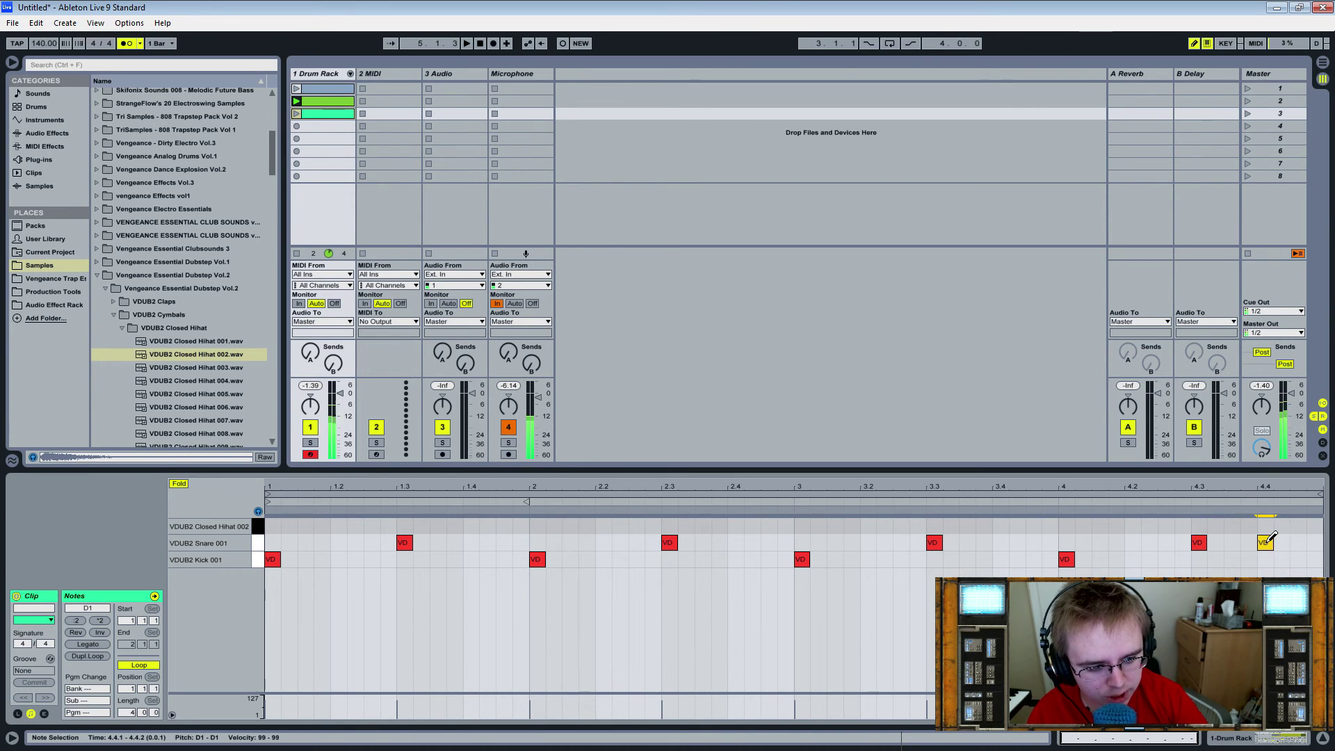
Draw VDUB2 Closed Hihat 002 notes on beats 2 and 4 of all four bars
{"action": "left_click", "coordinate": [339, 526]}
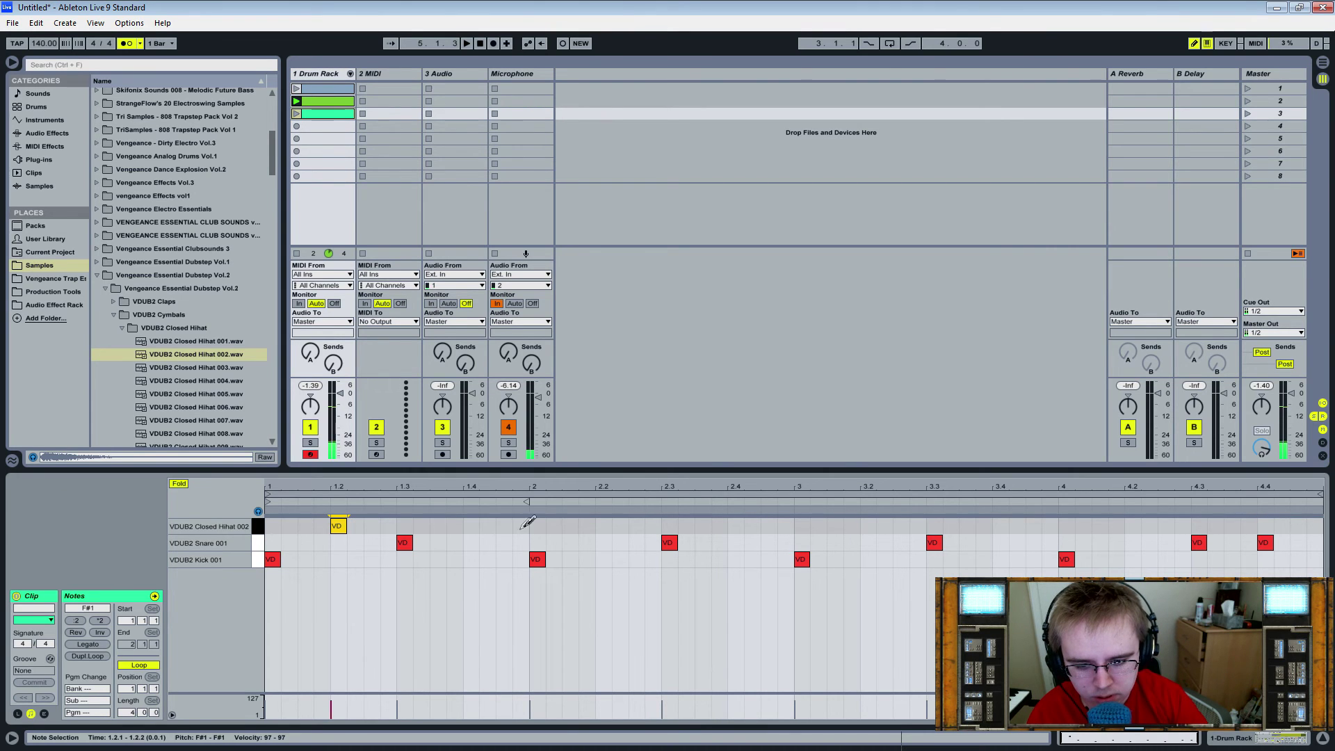
{"action": "left_click", "coordinate": [470, 526]}
{"action": "left_click", "coordinate": [603, 526]}
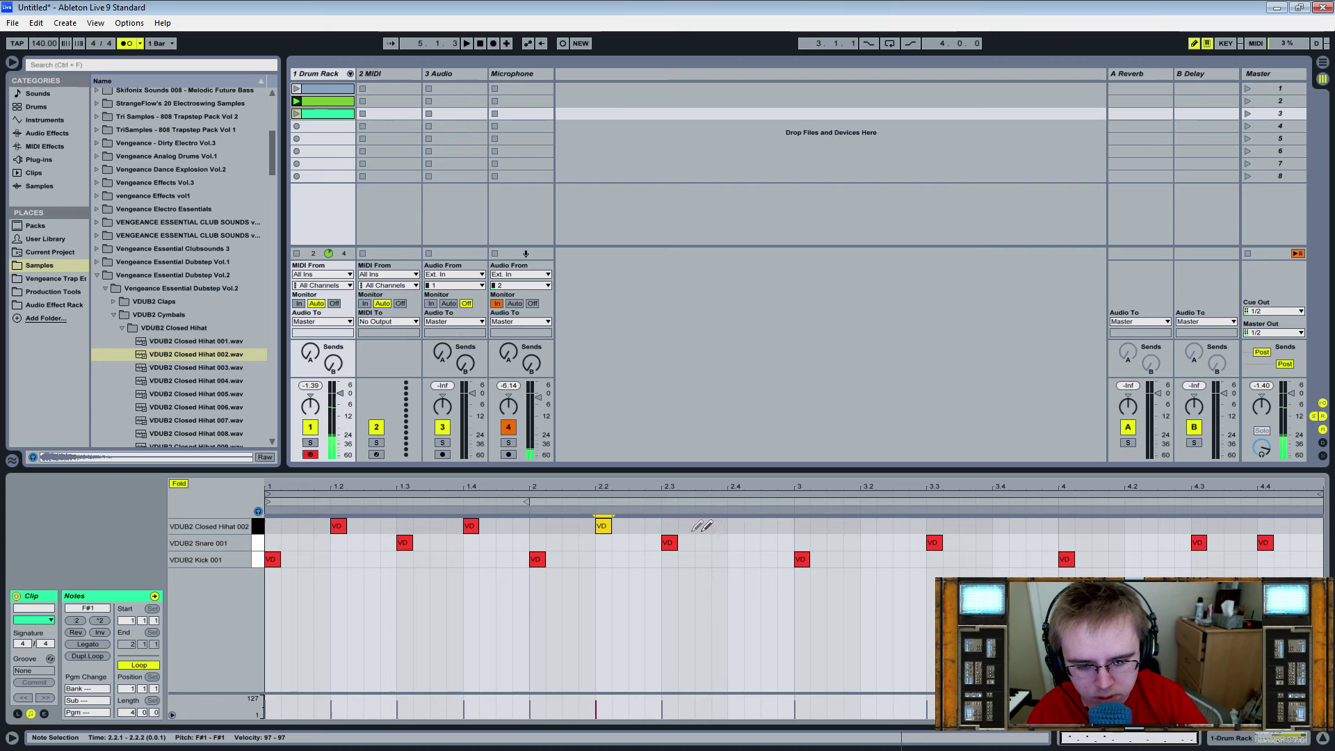
{"action": "left_click", "coordinate": [735, 526]}
{"action": "left_click", "coordinate": [868, 526]}
{"action": "left_click", "coordinate": [999, 526]}
{"action": "left_click", "coordinate": [1131, 526]}
{"action": "left_click", "coordinate": [1264, 526]}
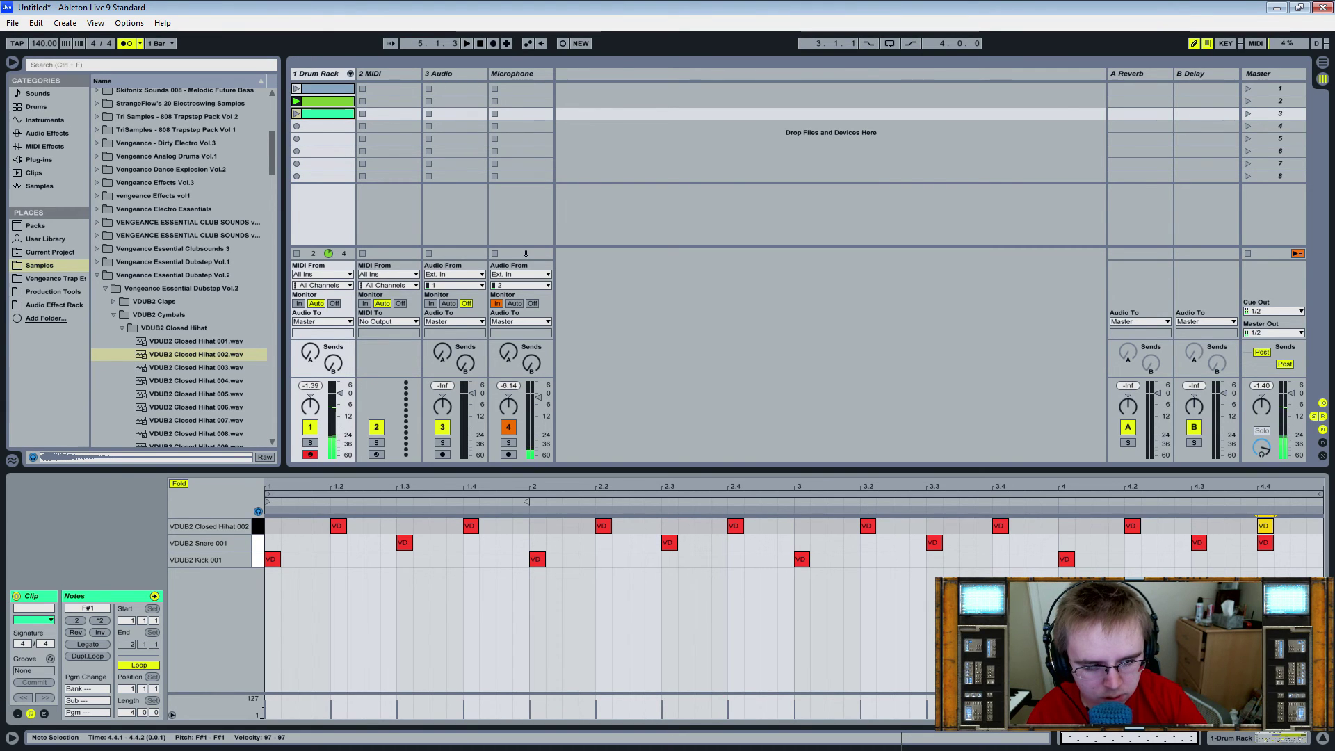
Play the four-bar clip in the third slot and turn off the metronome
{"action": "left_click", "coordinate": [296, 114]}
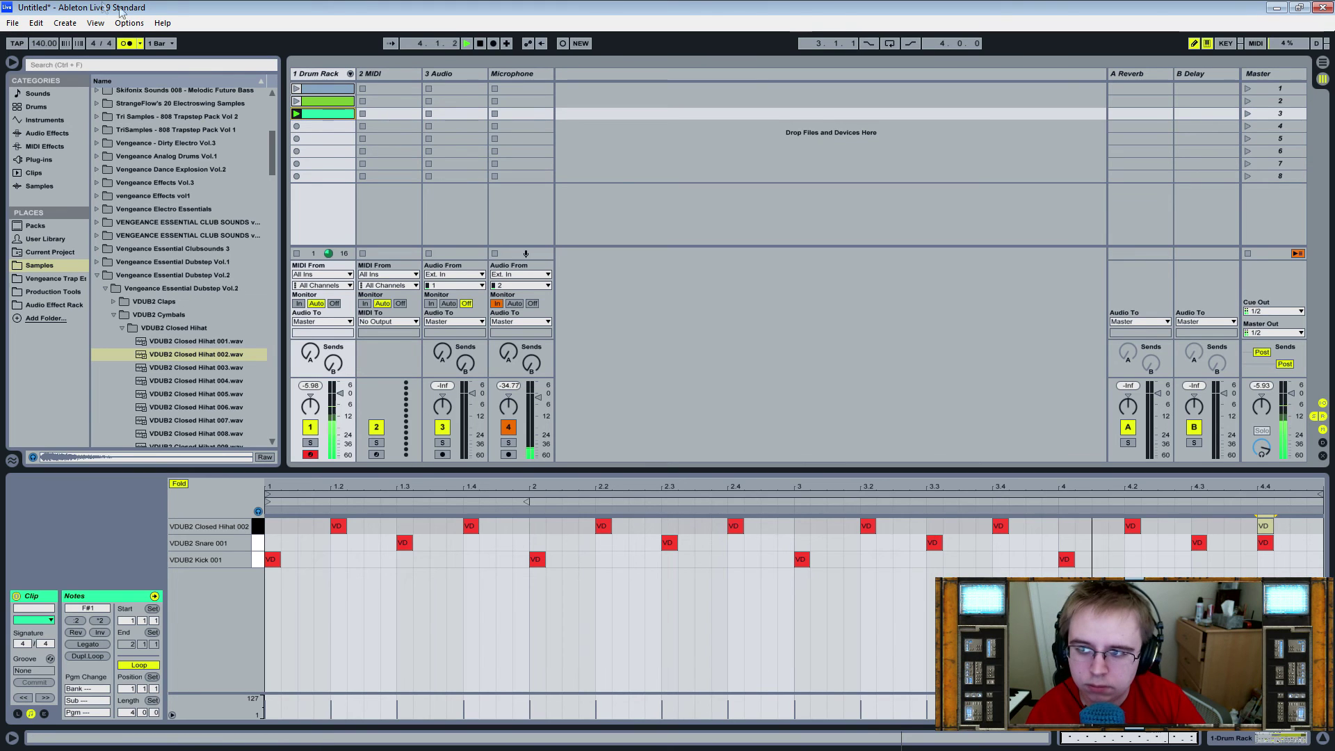
{"action": "left_click", "coordinate": [120, 43]}
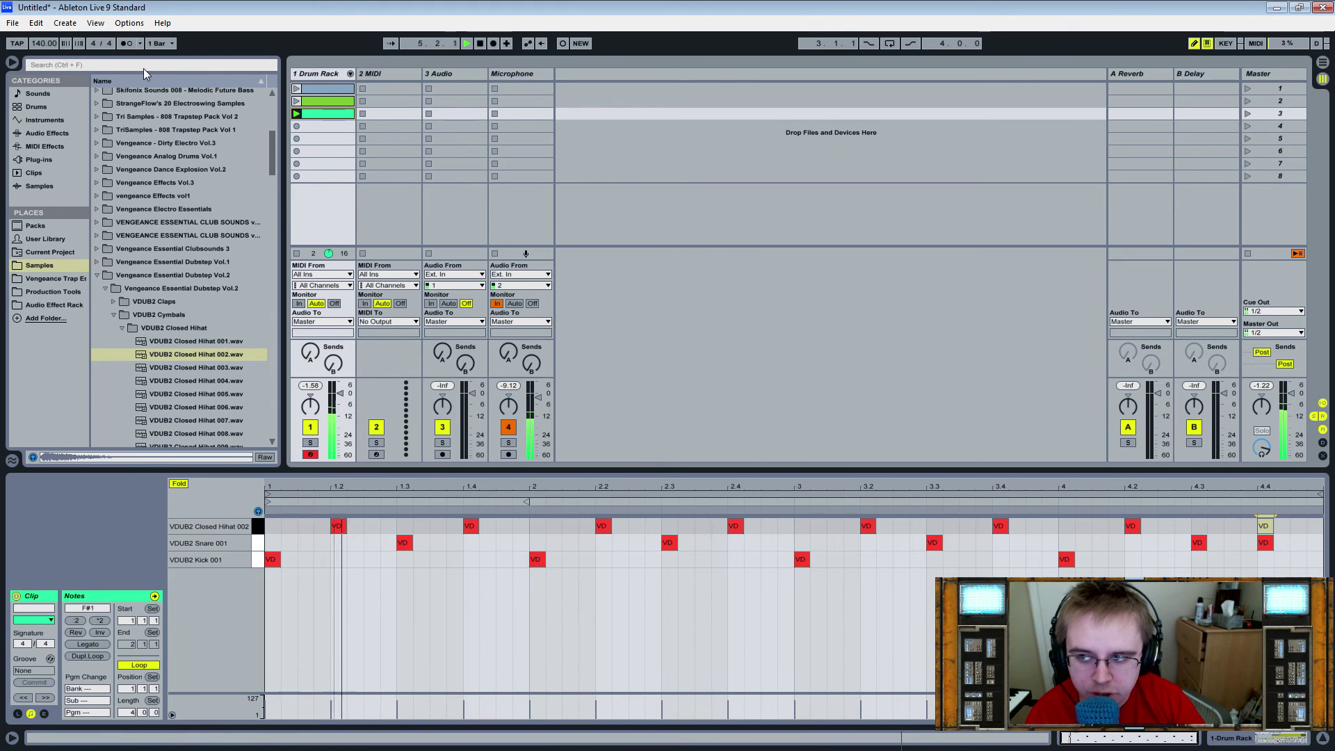